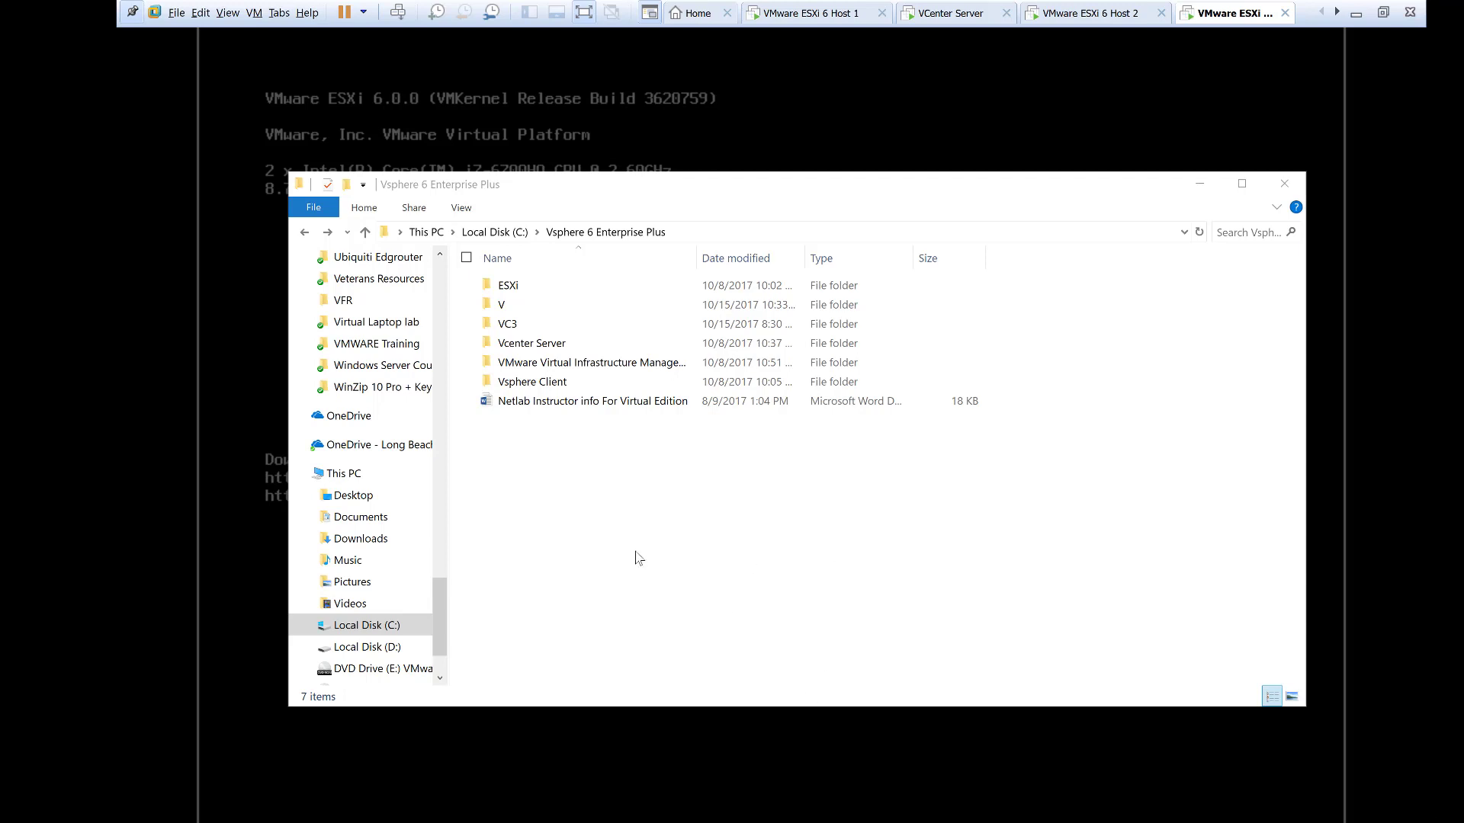
# - Mount the VMware-VCSA-all-6.0.0-3634788 disc image from the Vcenter Server folder
pyautogui.doubleClick(518, 343)
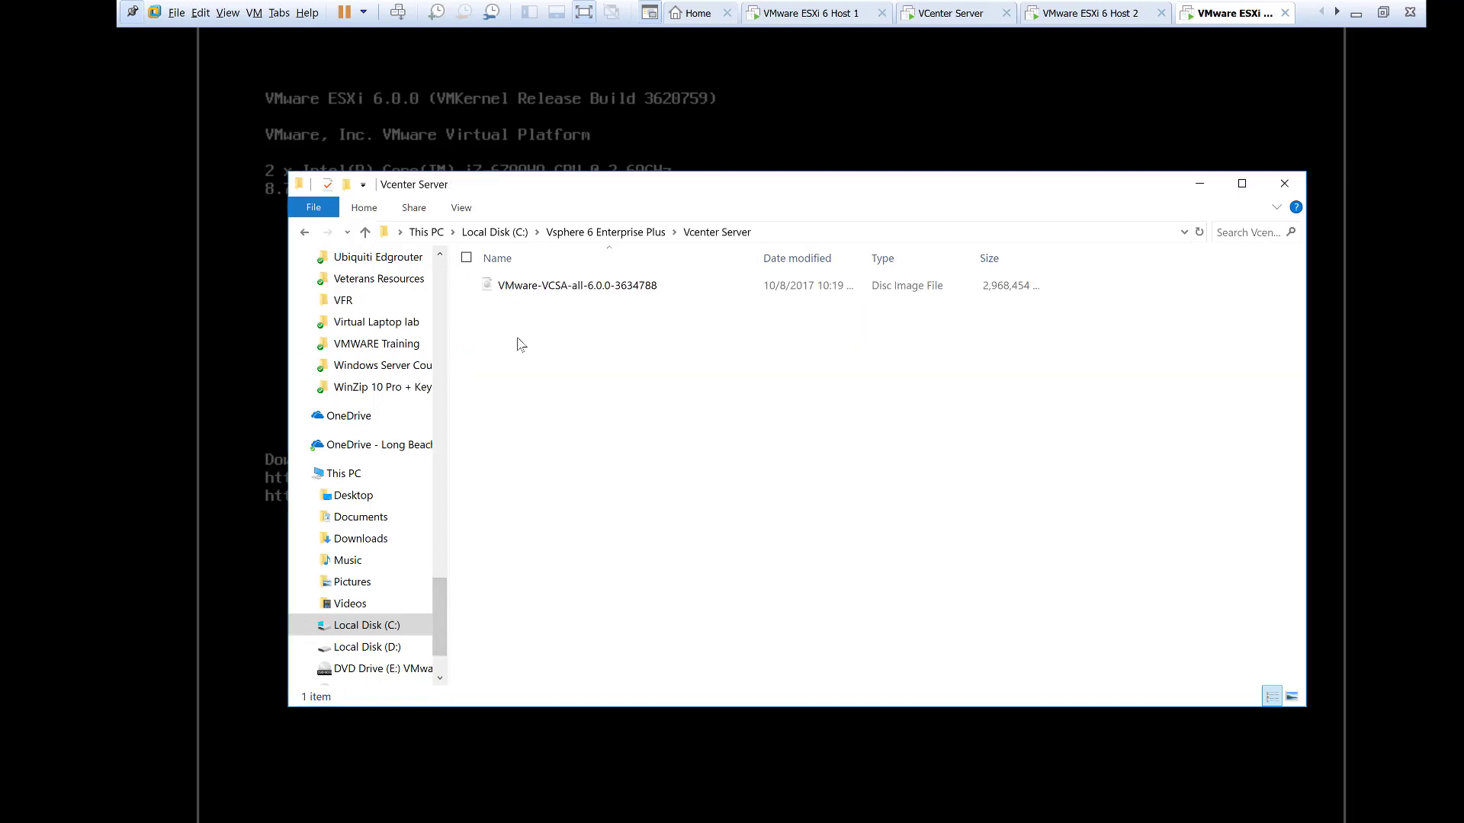
pyautogui.click(633, 291)
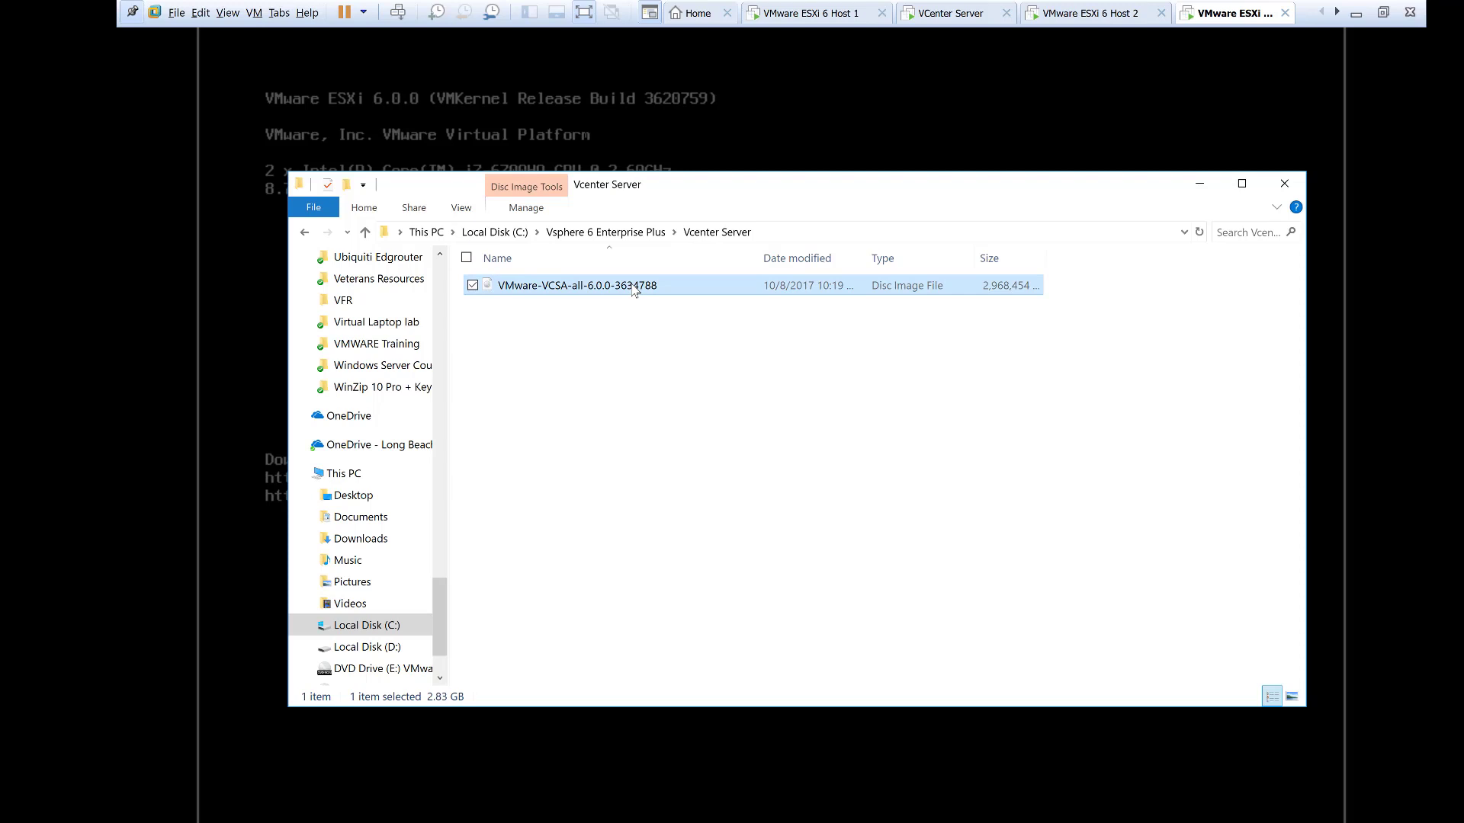
pyautogui.rightClick(632, 291)
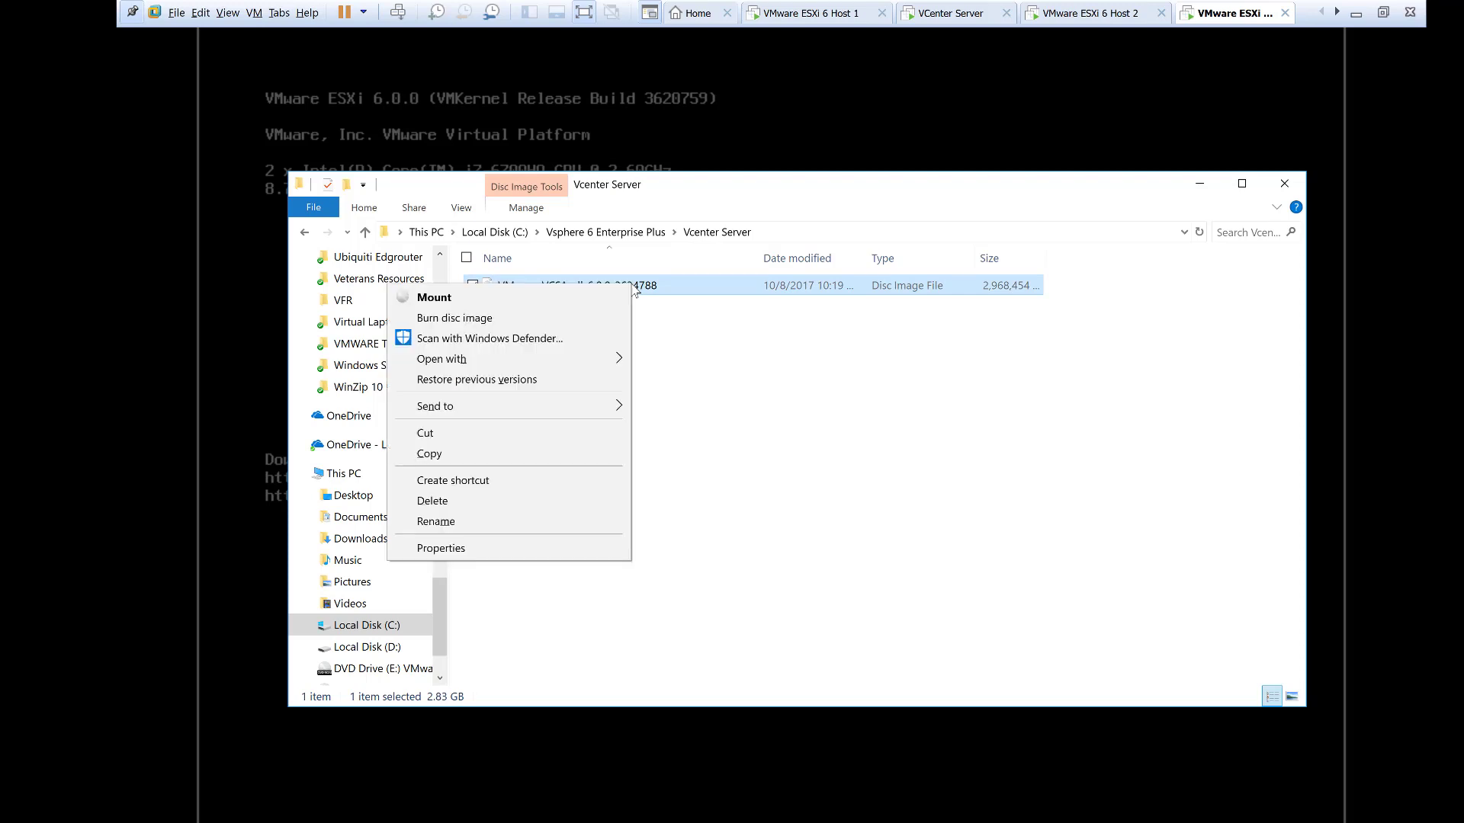
pyautogui.click(594, 303)
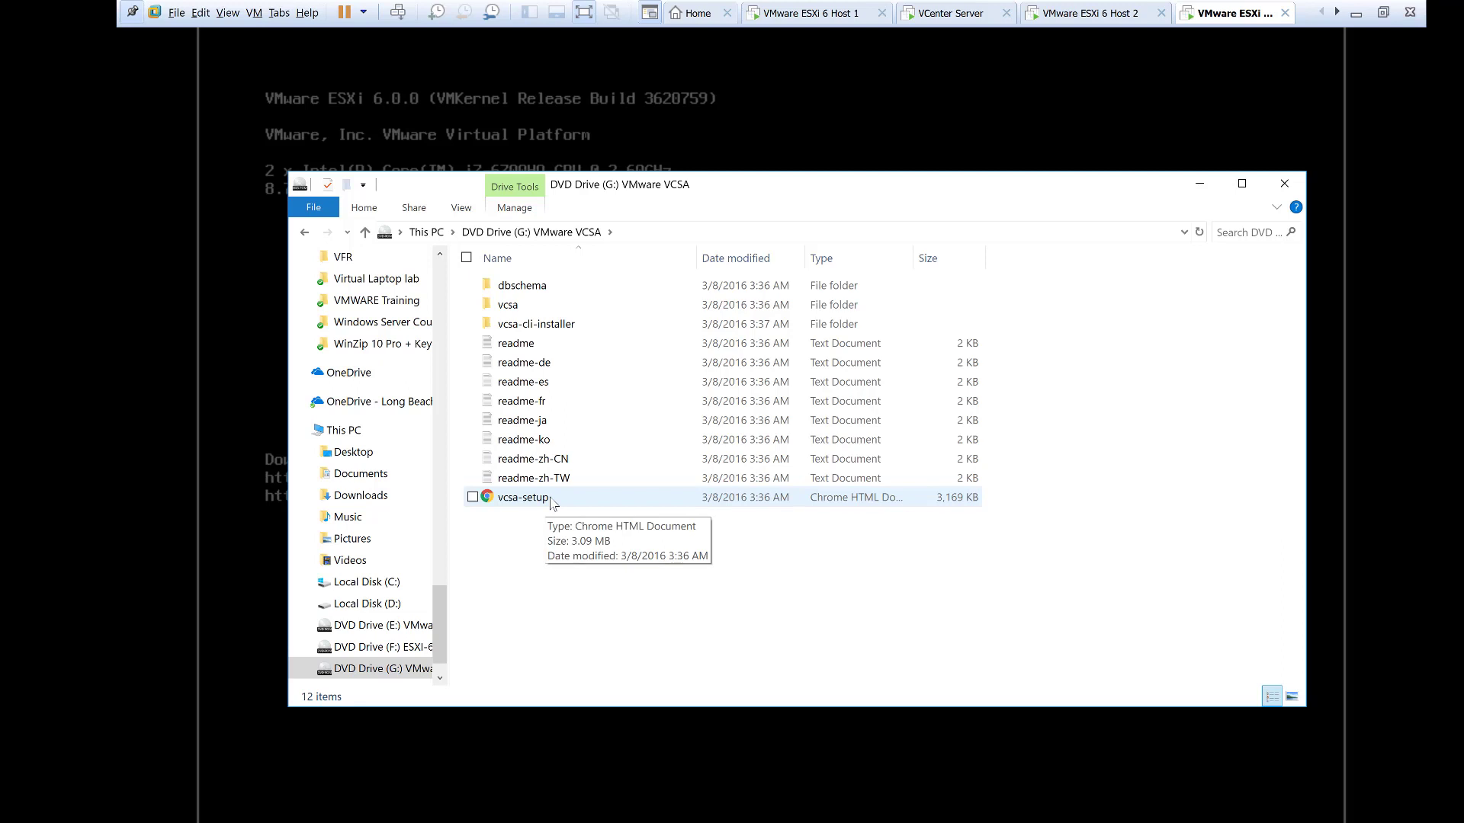
# - Copy the vmware-vcsa file from the vcsa folder on the mounted disc
pyautogui.doubleClick(508, 307)
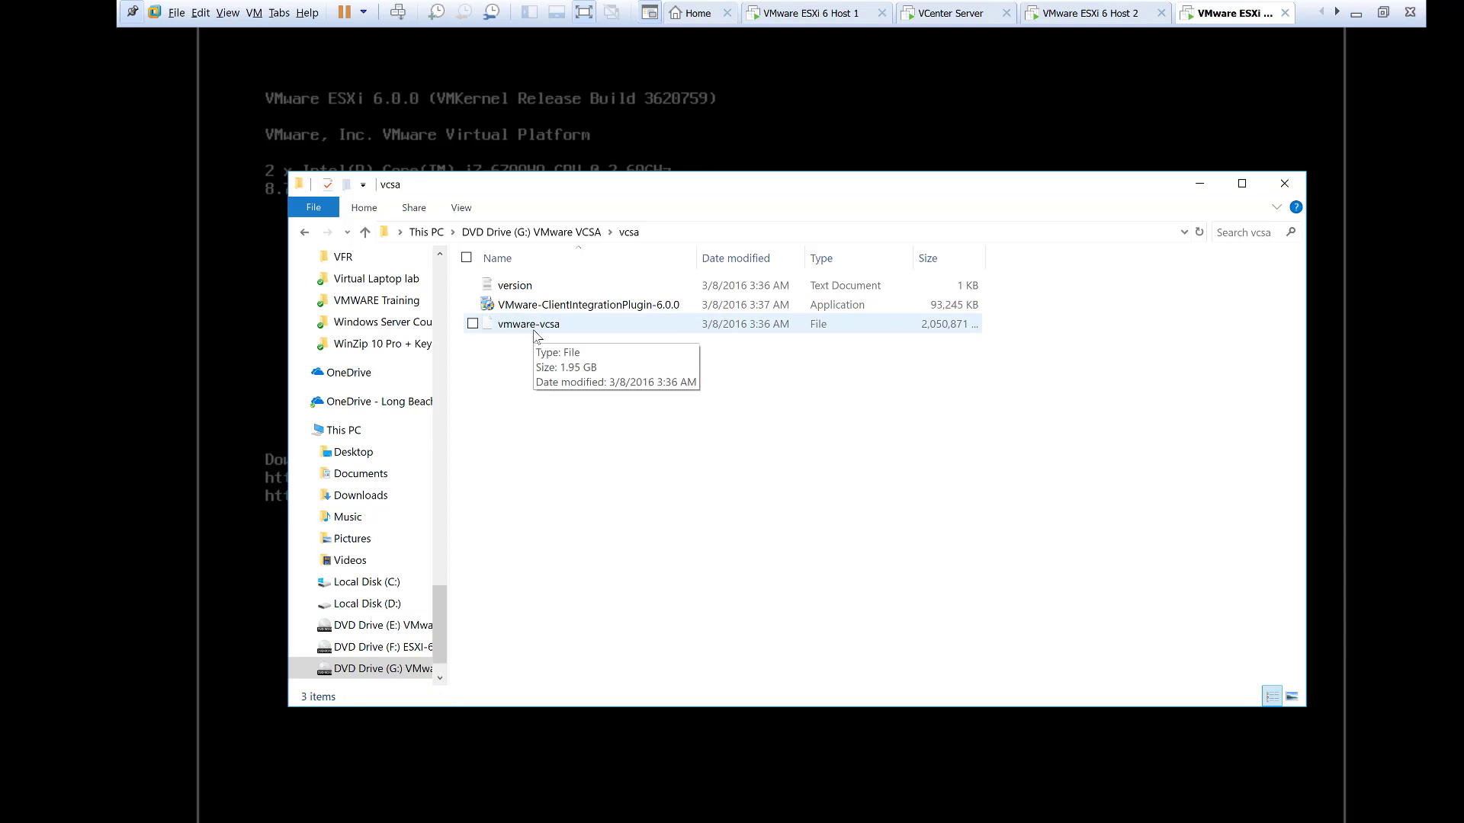
pyautogui.rightClick(535, 336)
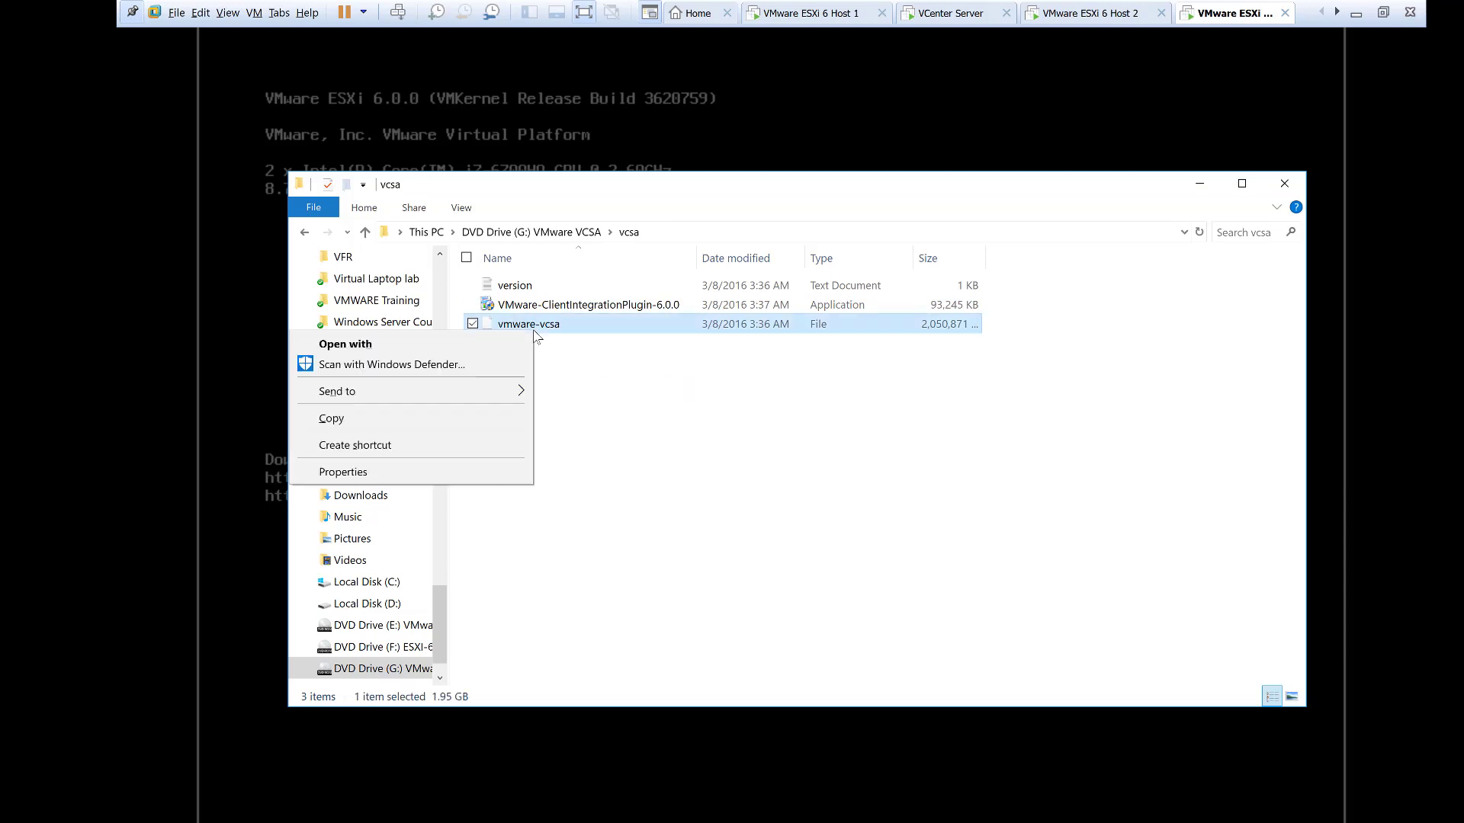
pyautogui.click(511, 417)
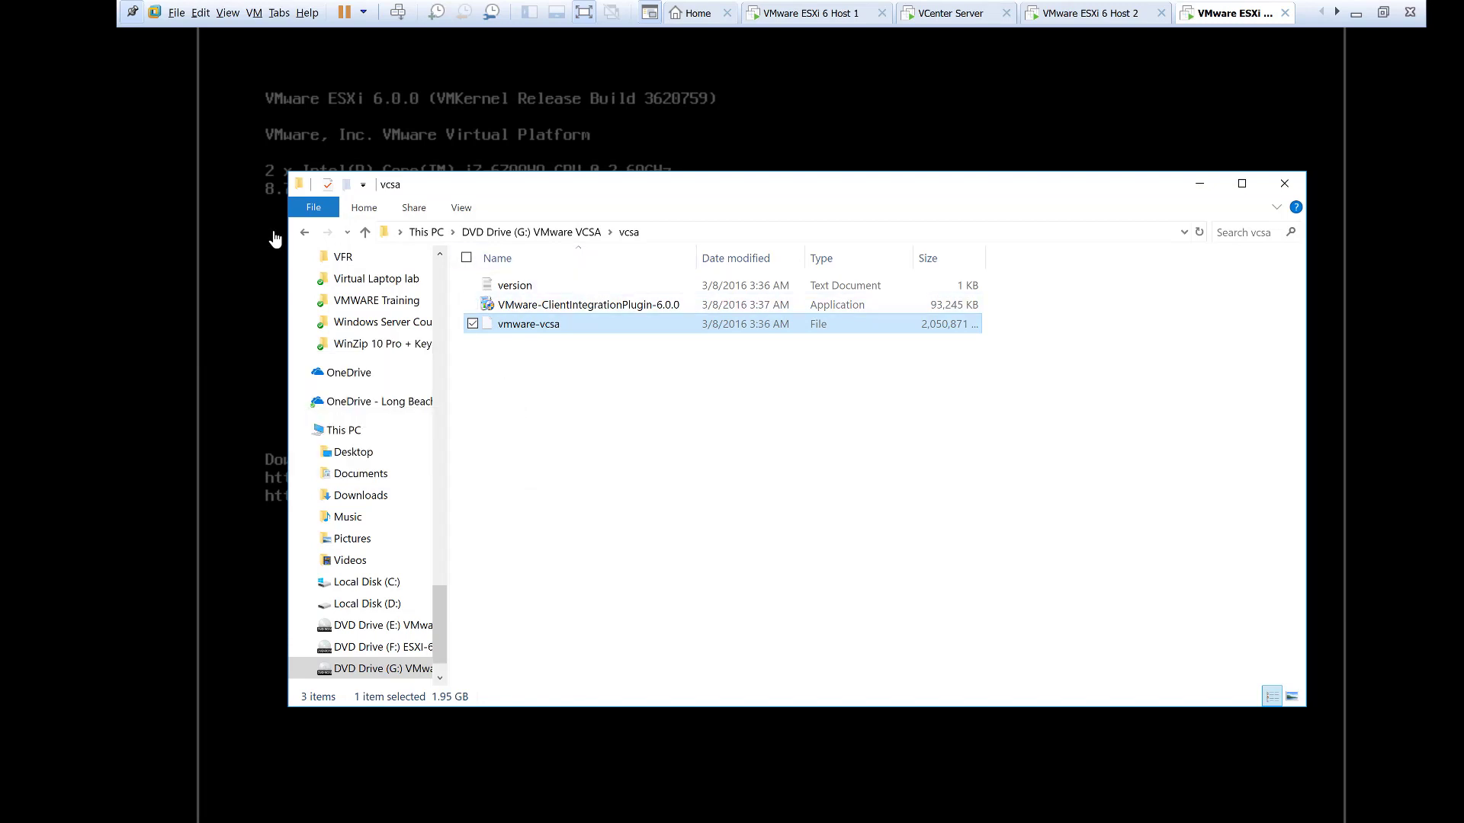
# - Paste the copied vmware-vcsa file into the VC3 folder under C:\Vsphere 6 Enterprise Plus
pyautogui.click(303, 233)
pyautogui.click(302, 233)
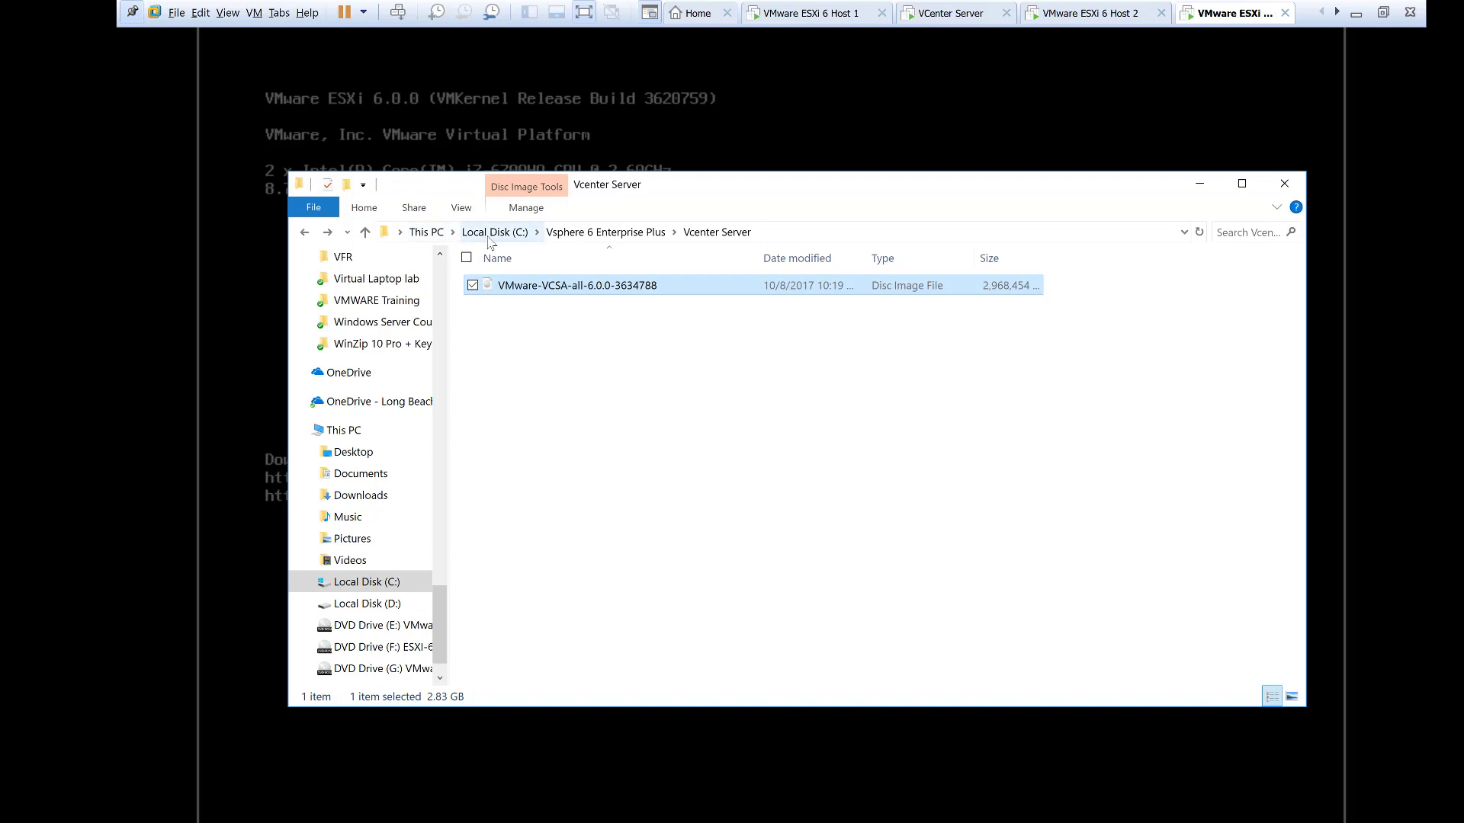
pyautogui.click(492, 235)
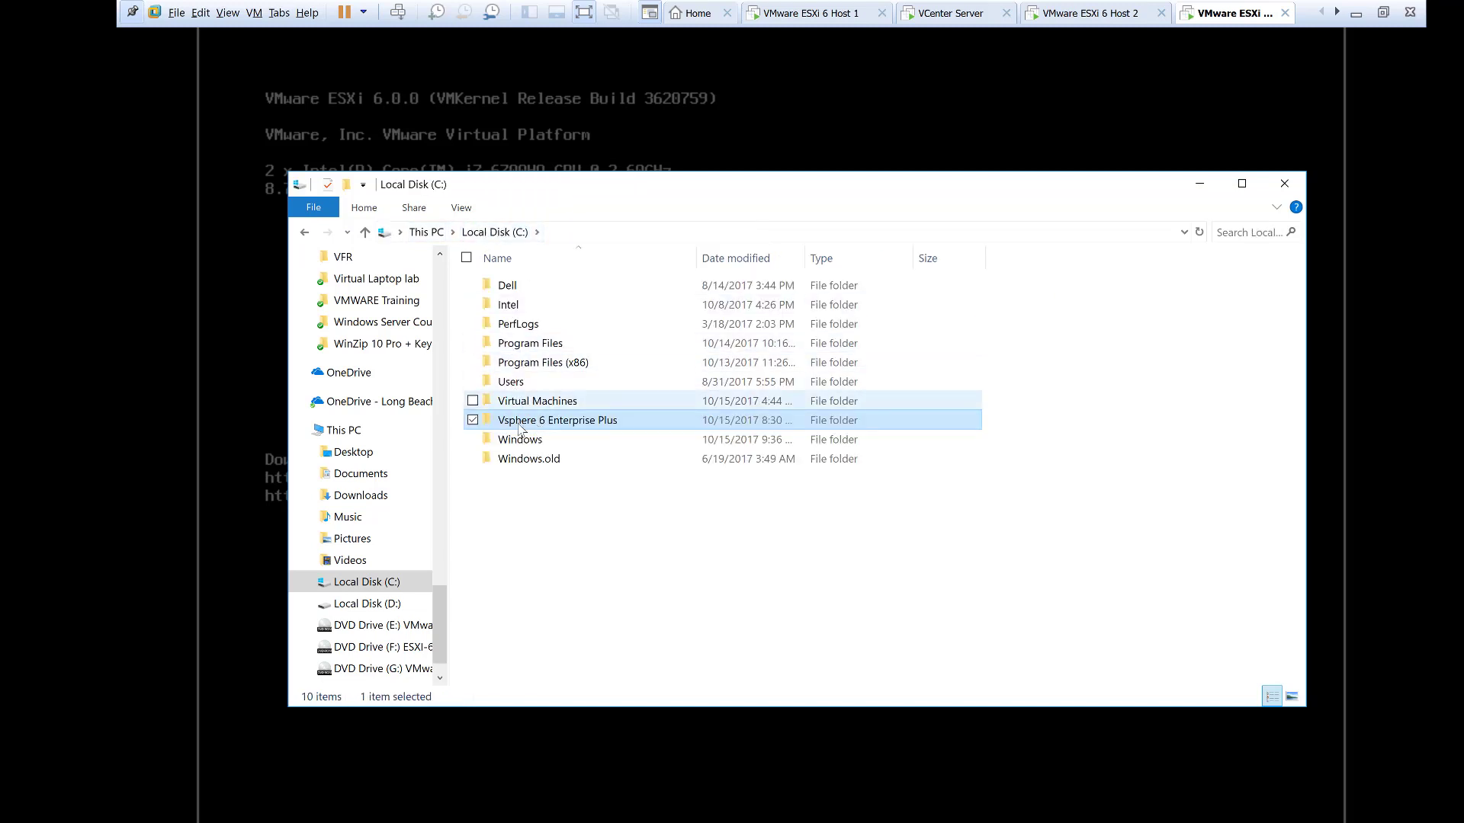
pyautogui.click(526, 423)
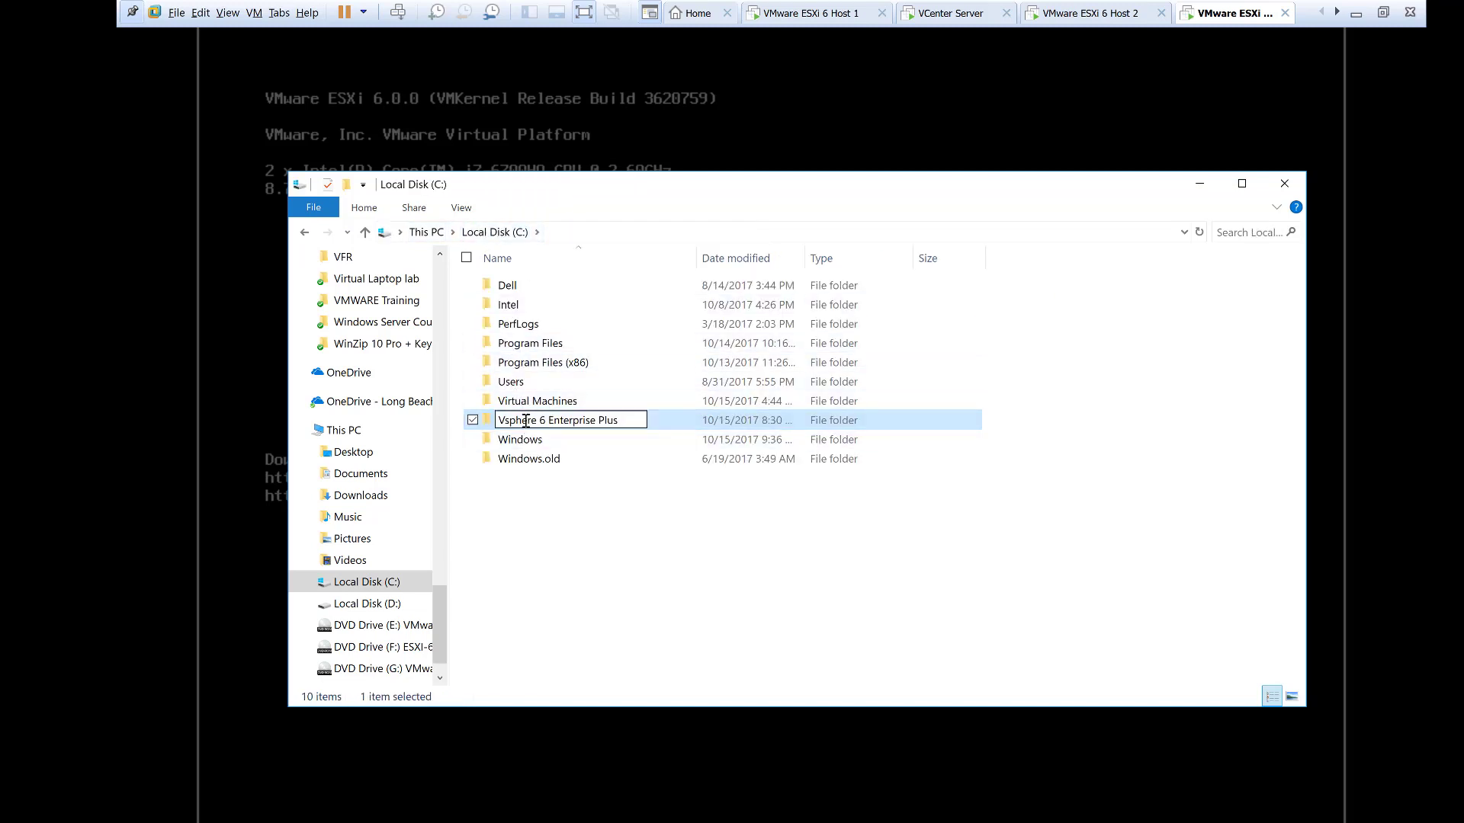
pyautogui.doubleClick(489, 420)
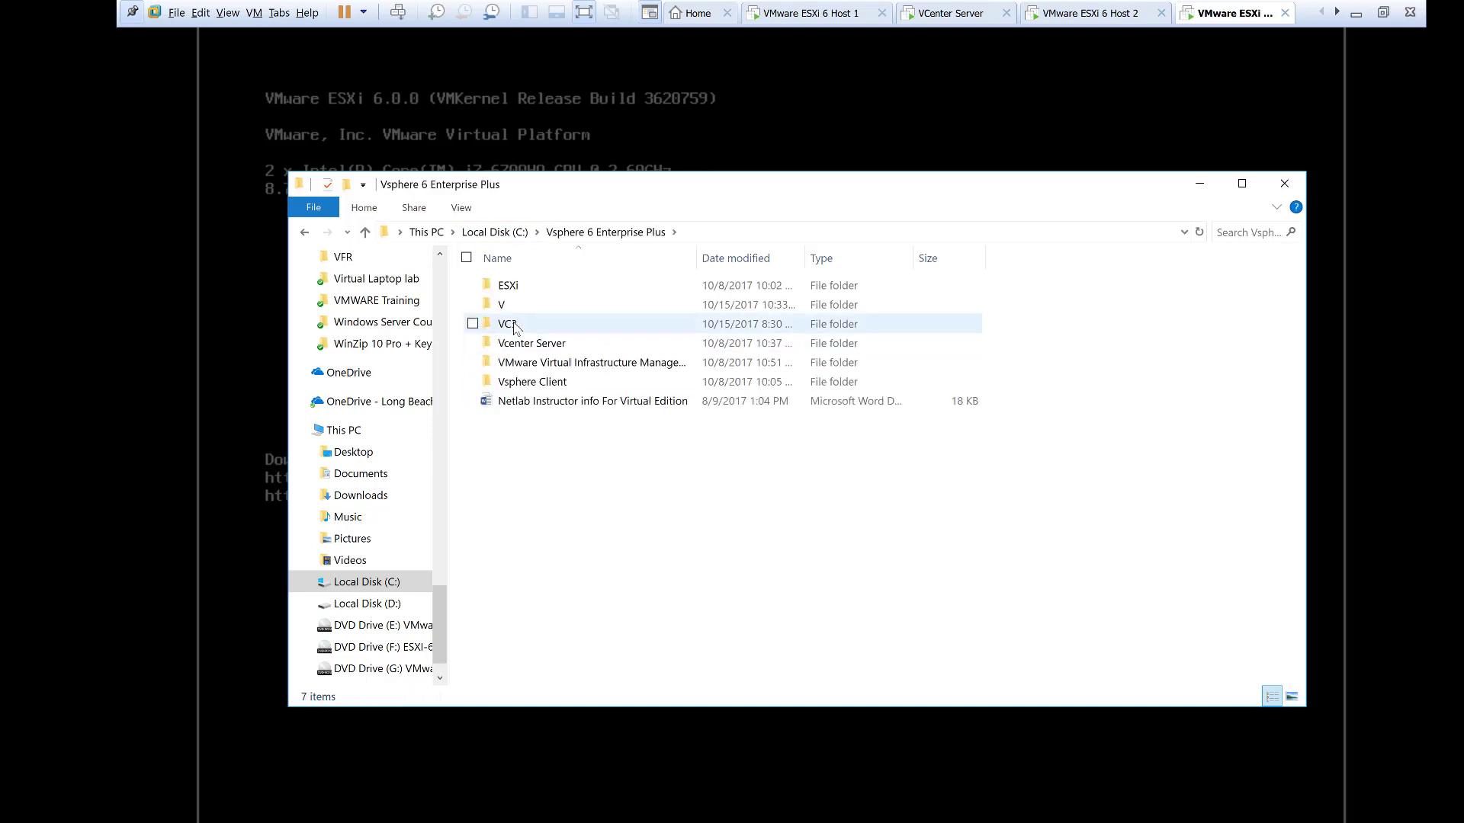
pyautogui.doubleClick(508, 323)
pyautogui.rightClick(564, 338)
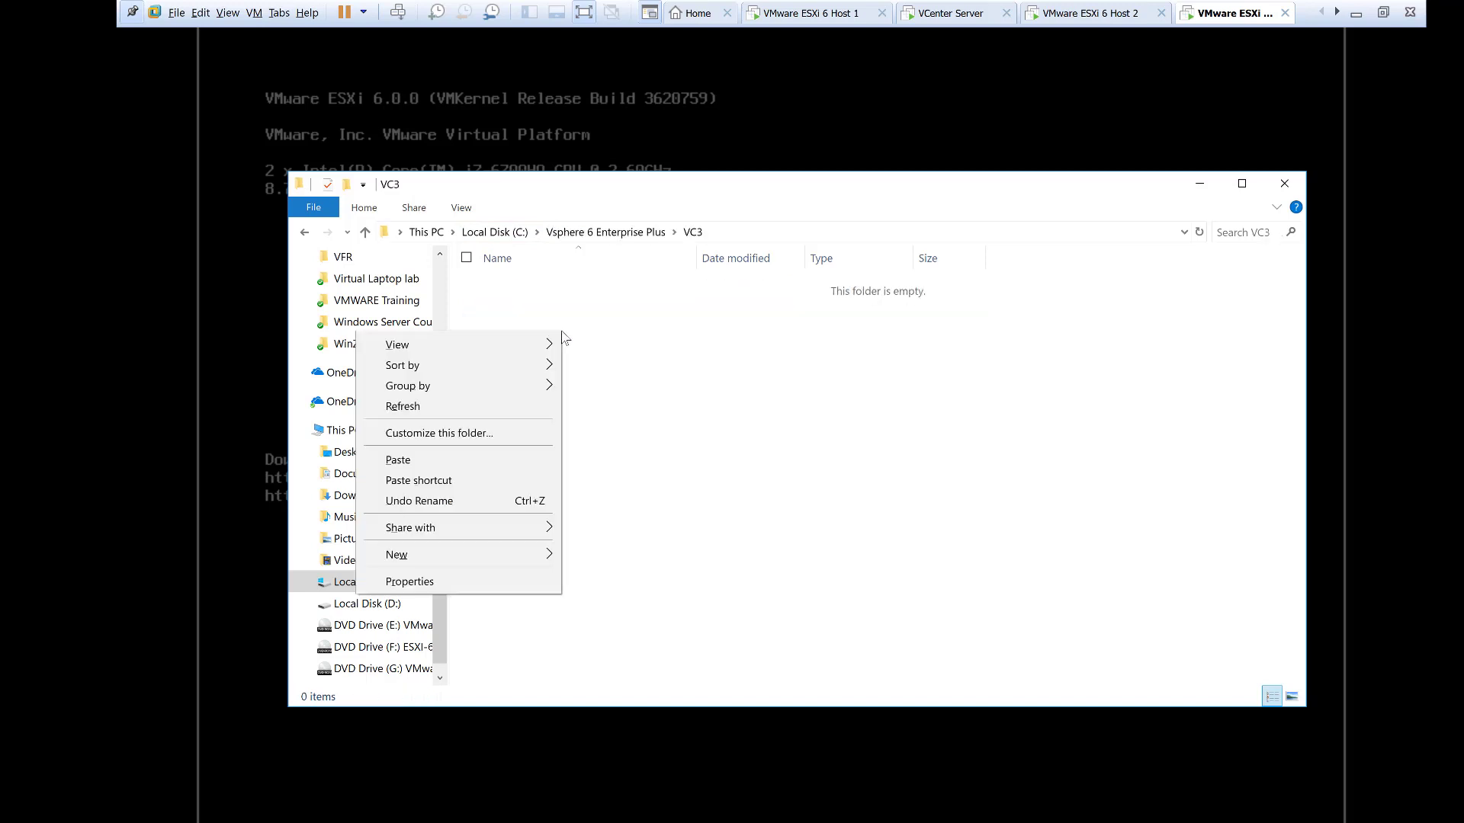
pyautogui.click(558, 461)
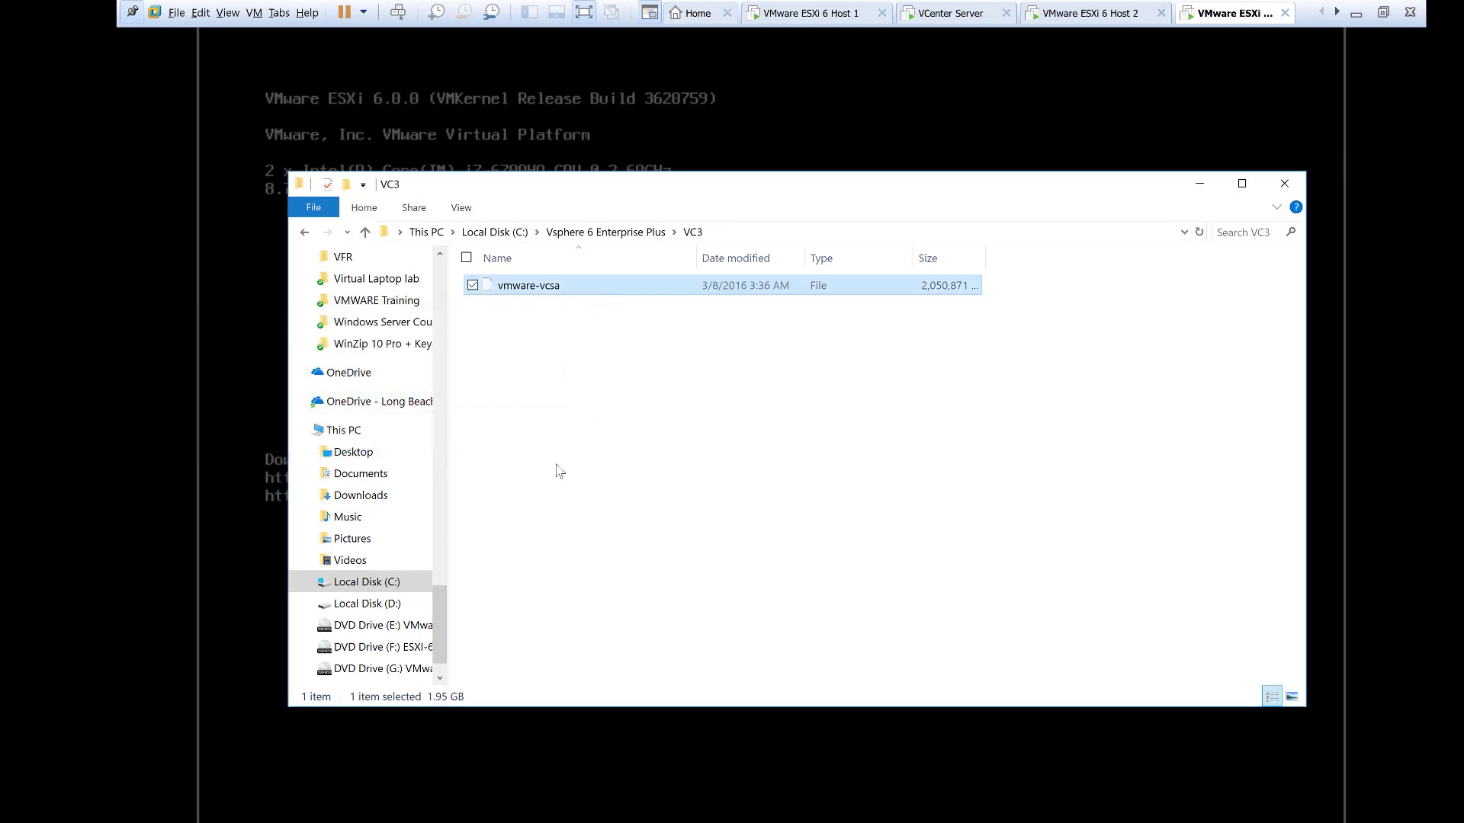
# - Rename the pasted file in the VC3 folder to vmware-vcsa.ova
pyautogui.rightClick(563, 285)
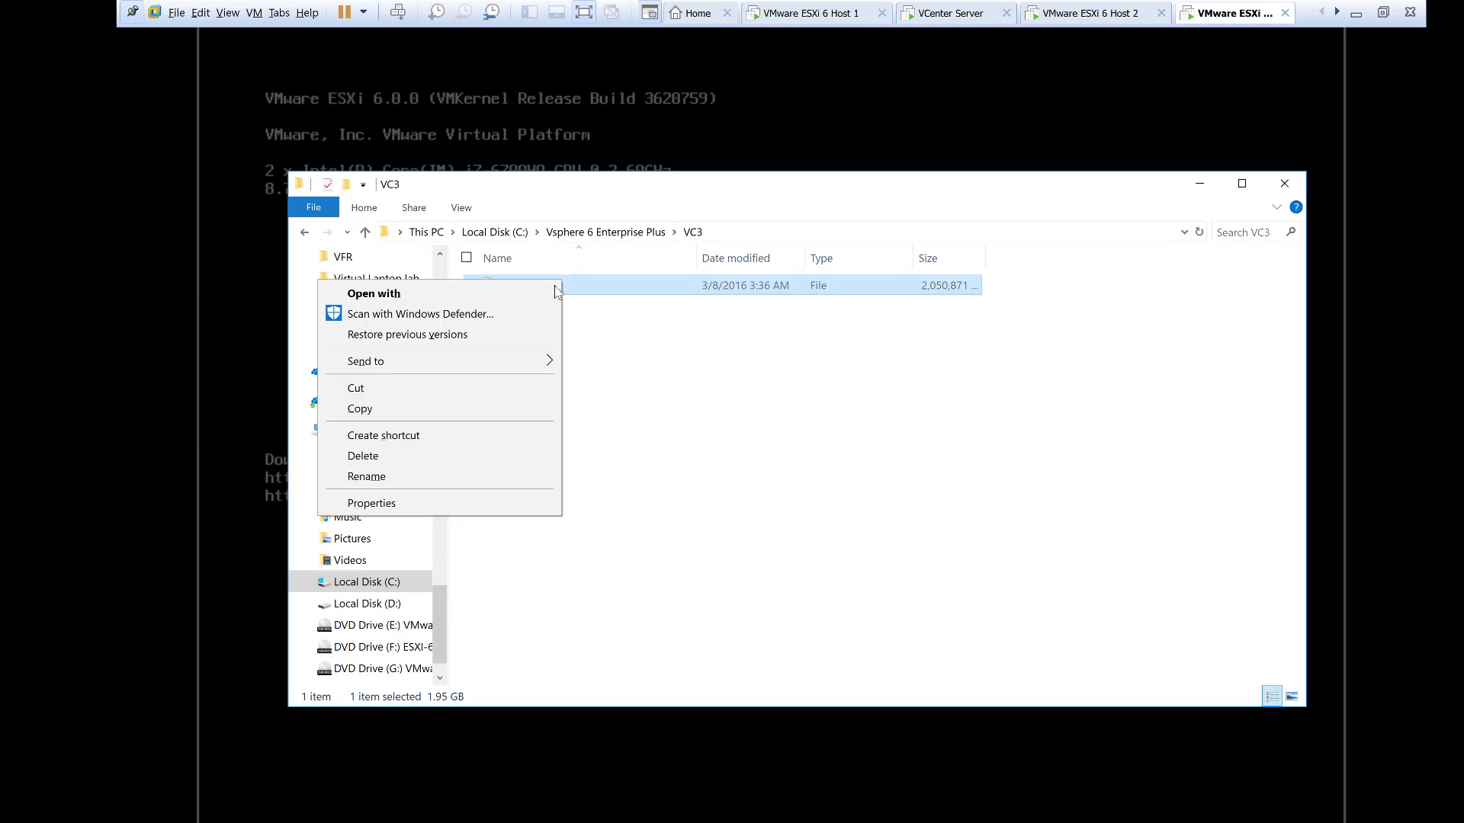
pyautogui.click(521, 477)
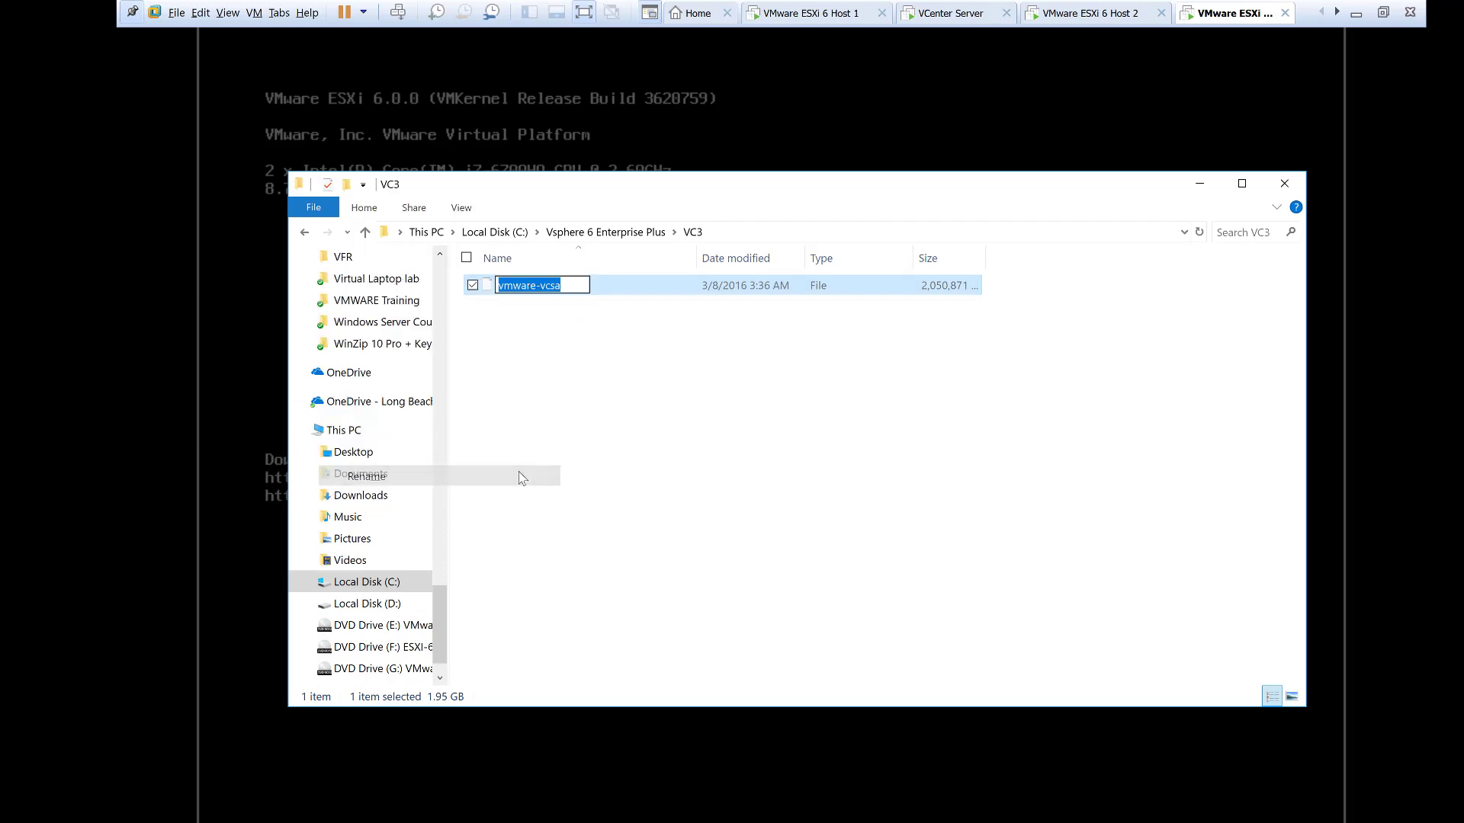
pyautogui.press('End')
pyautogui.write('.')
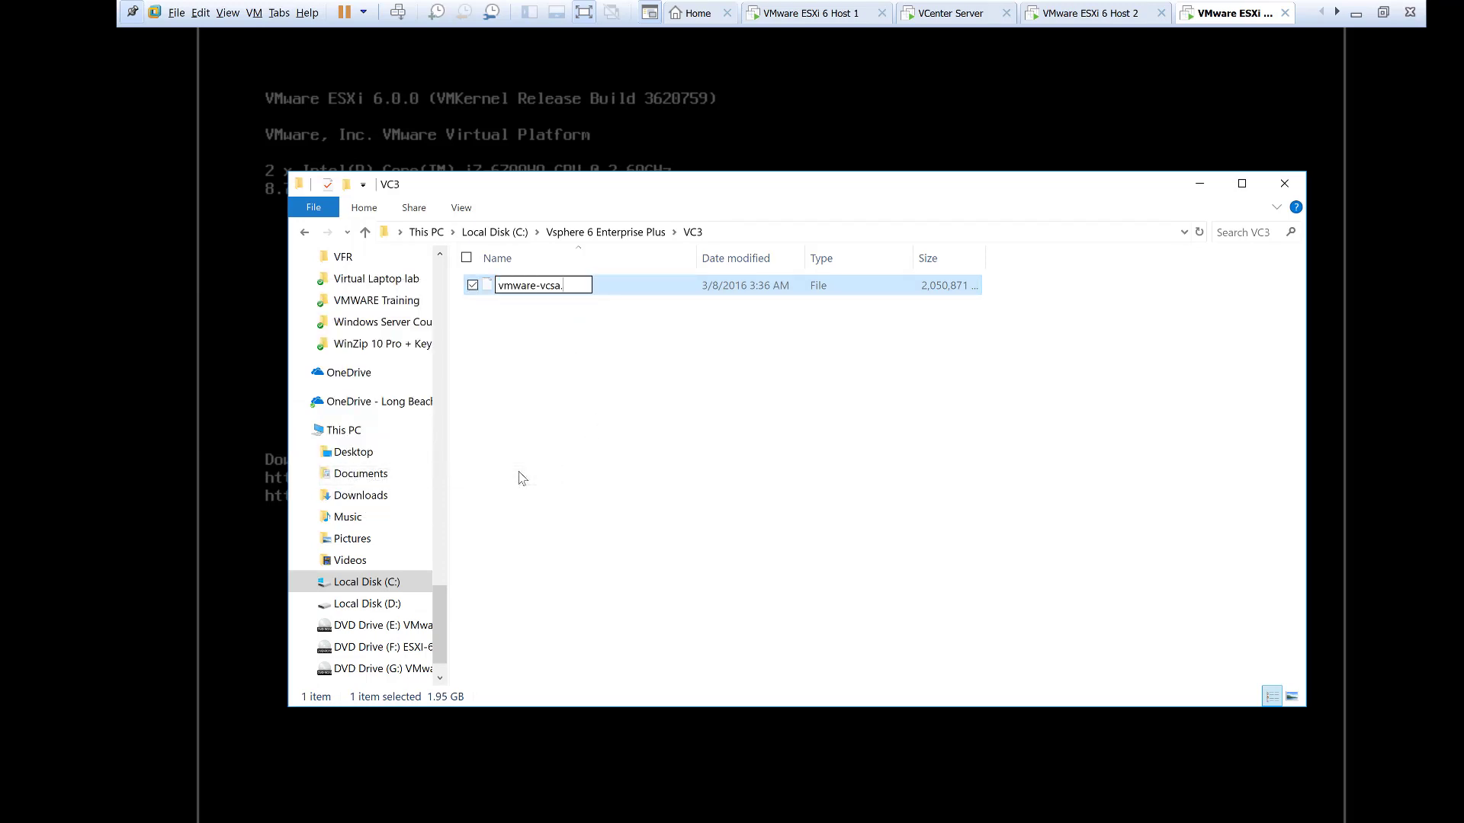
pyautogui.write('ova')
pyautogui.press('Return')
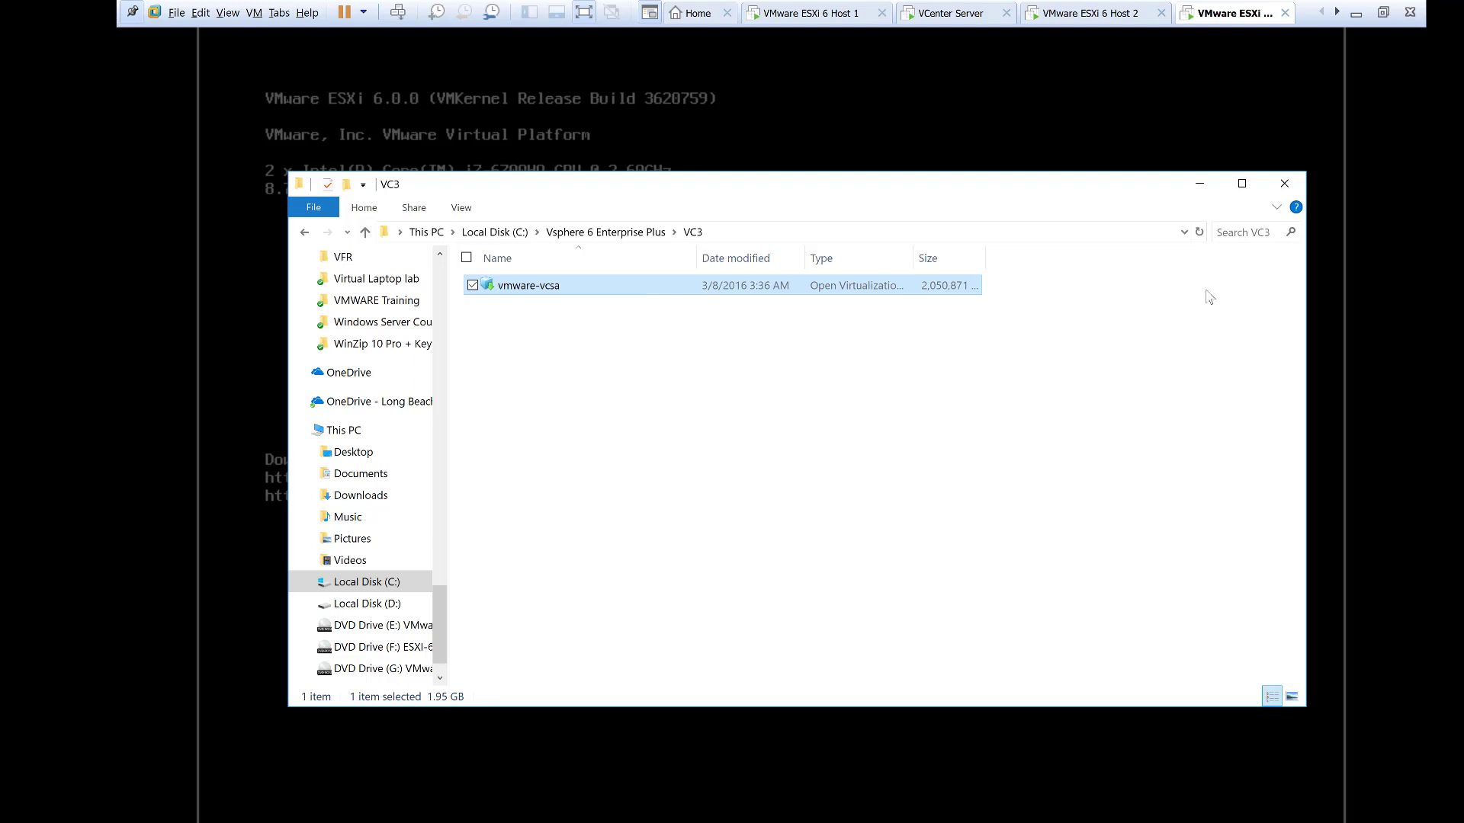
# - Switch to VMware Workstation in windowed view and open vmware-vcsa from the VC3 folder as a virtual machine import
pyautogui.click(1199, 186)
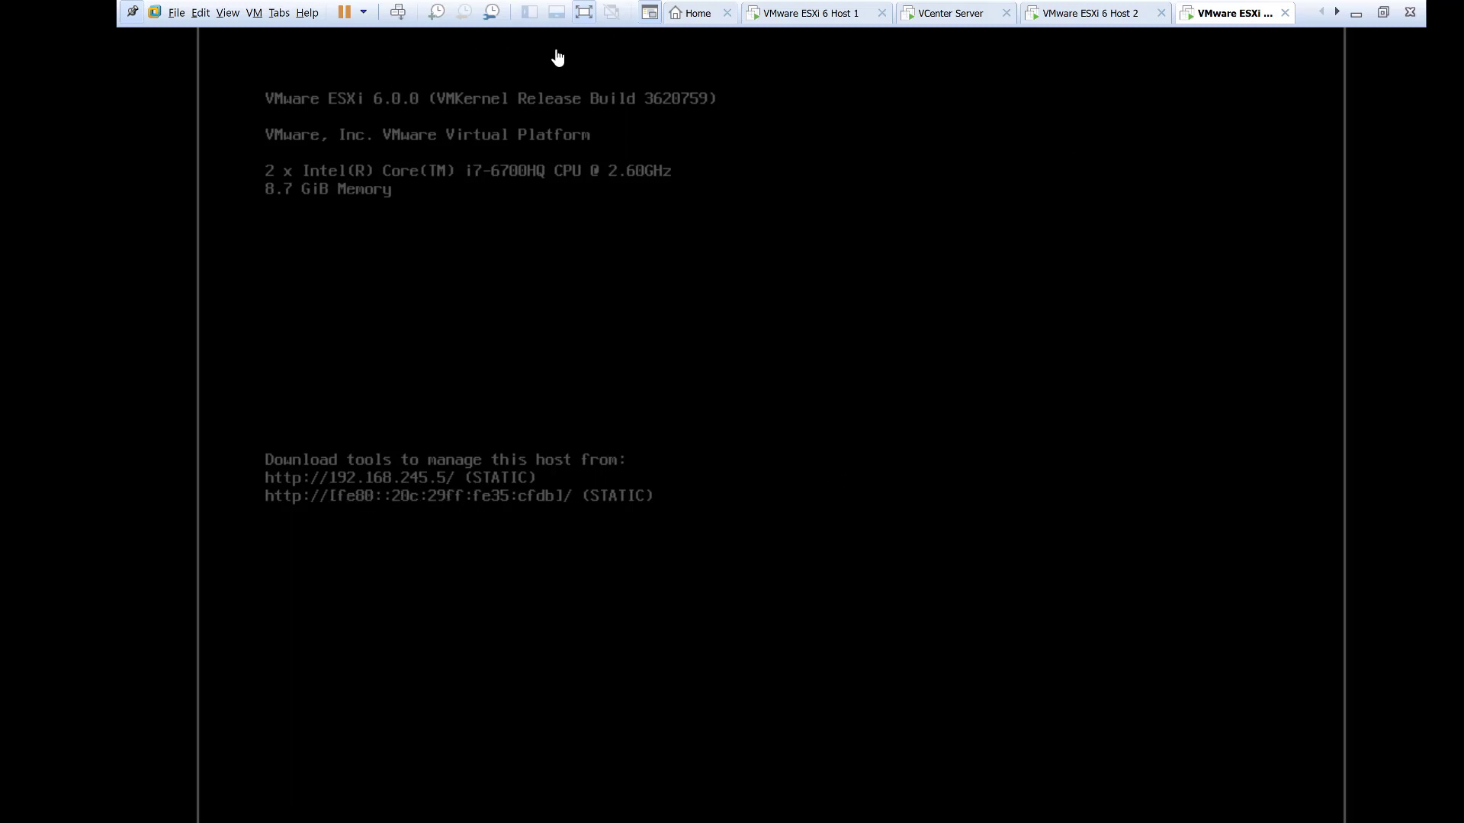
pyautogui.click(585, 13)
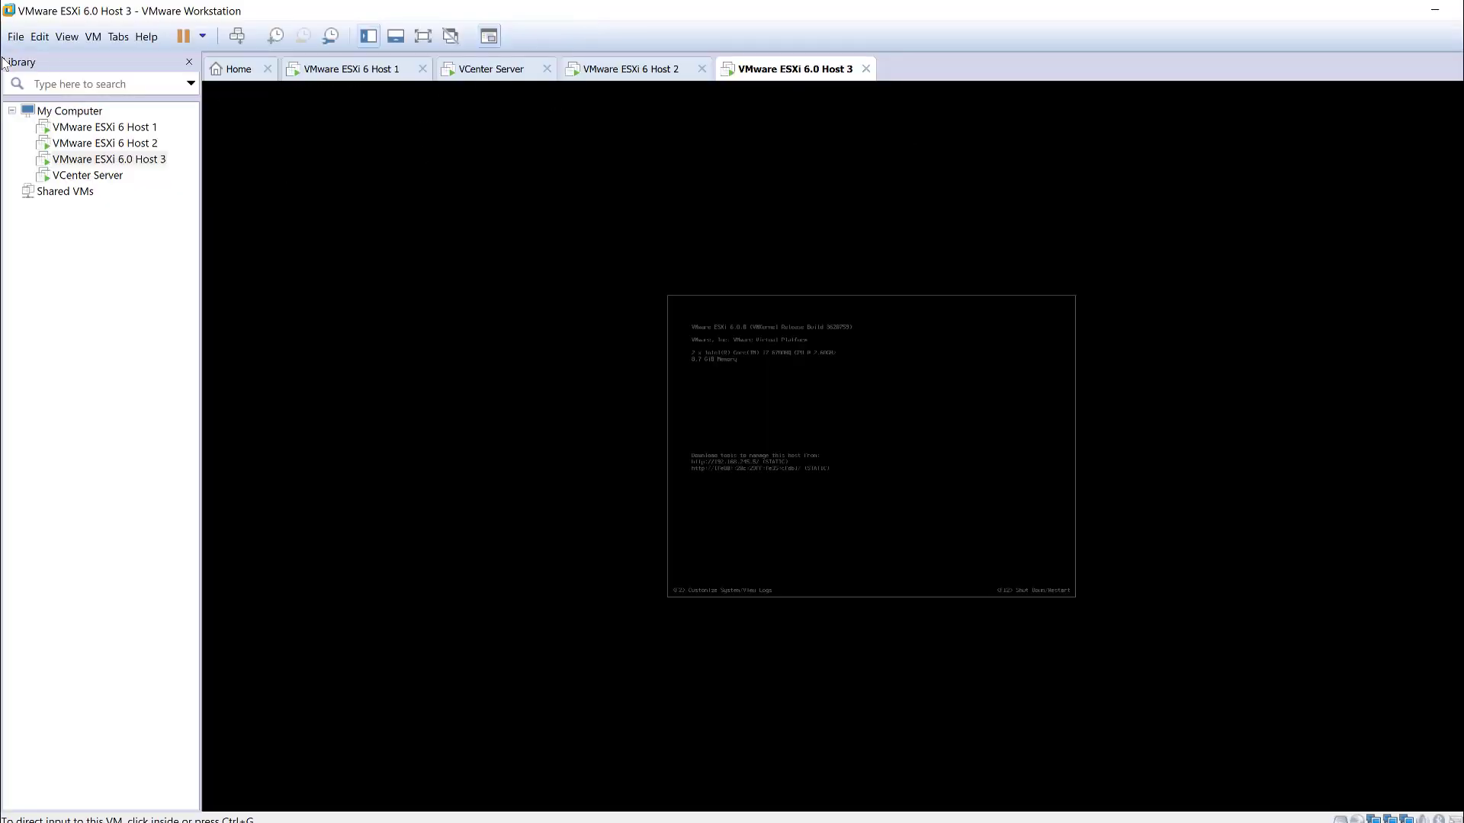
pyautogui.click(15, 37)
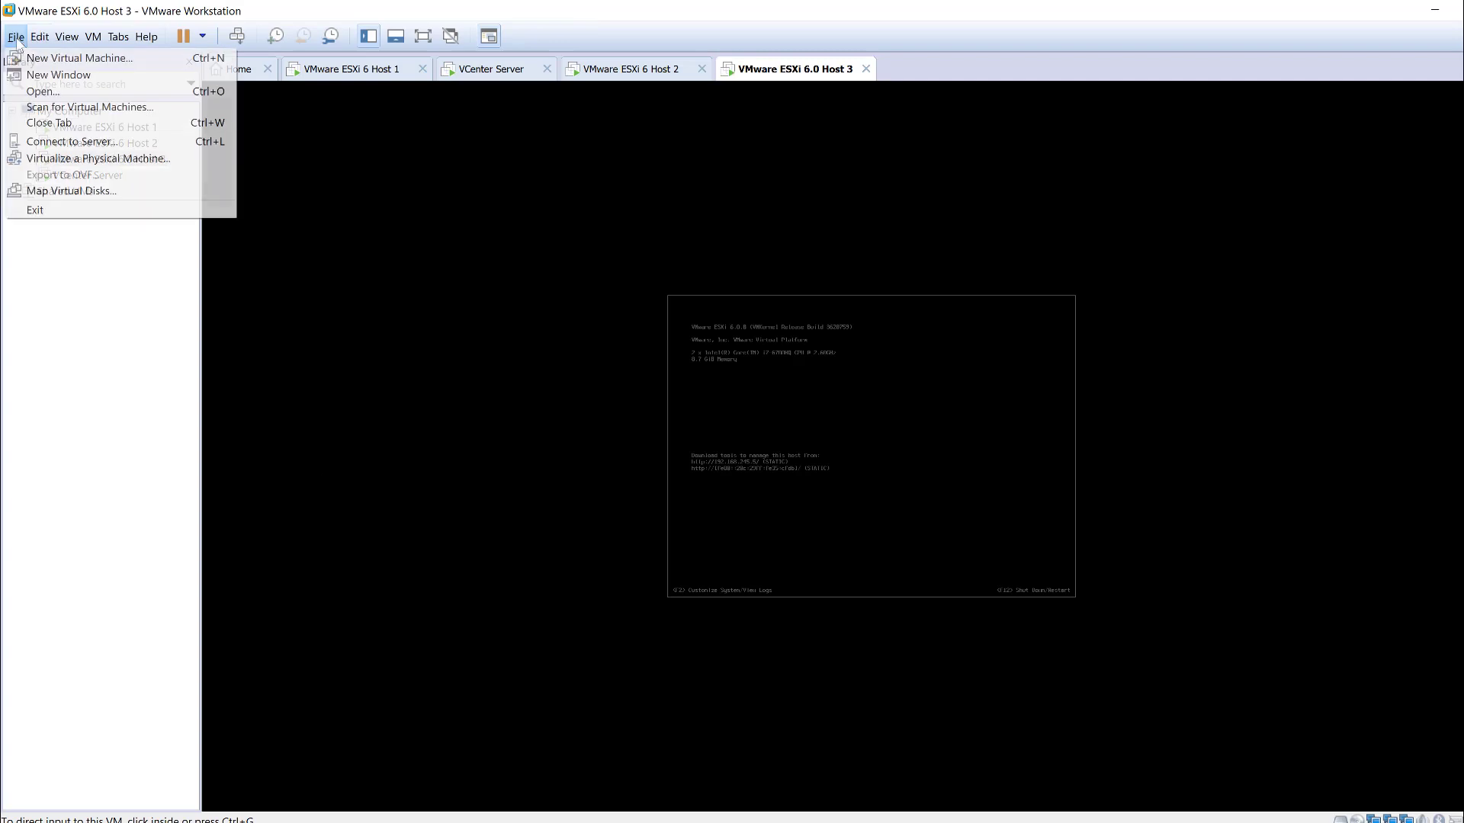
pyautogui.click(45, 92)
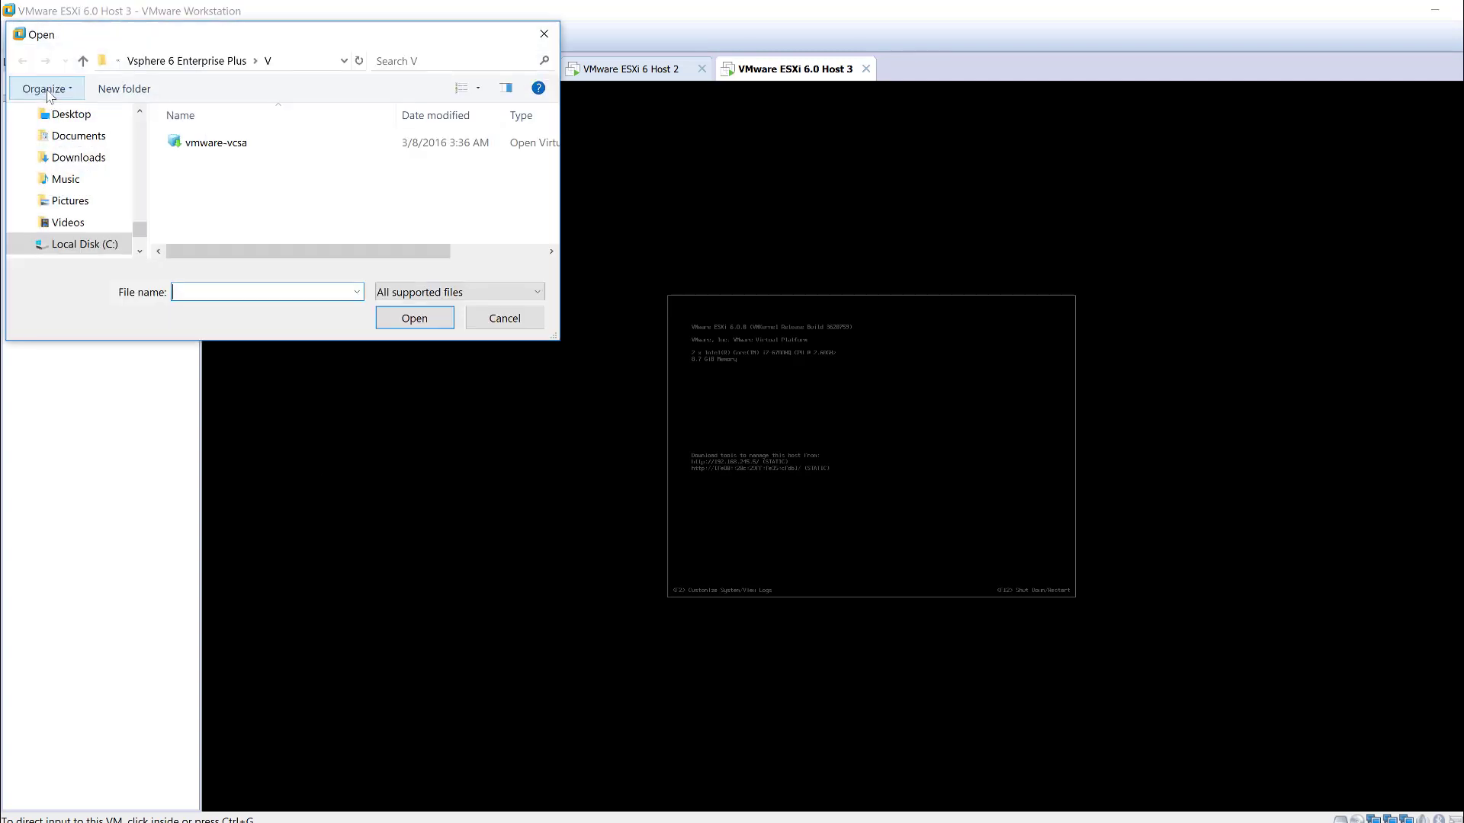
pyautogui.click(209, 66)
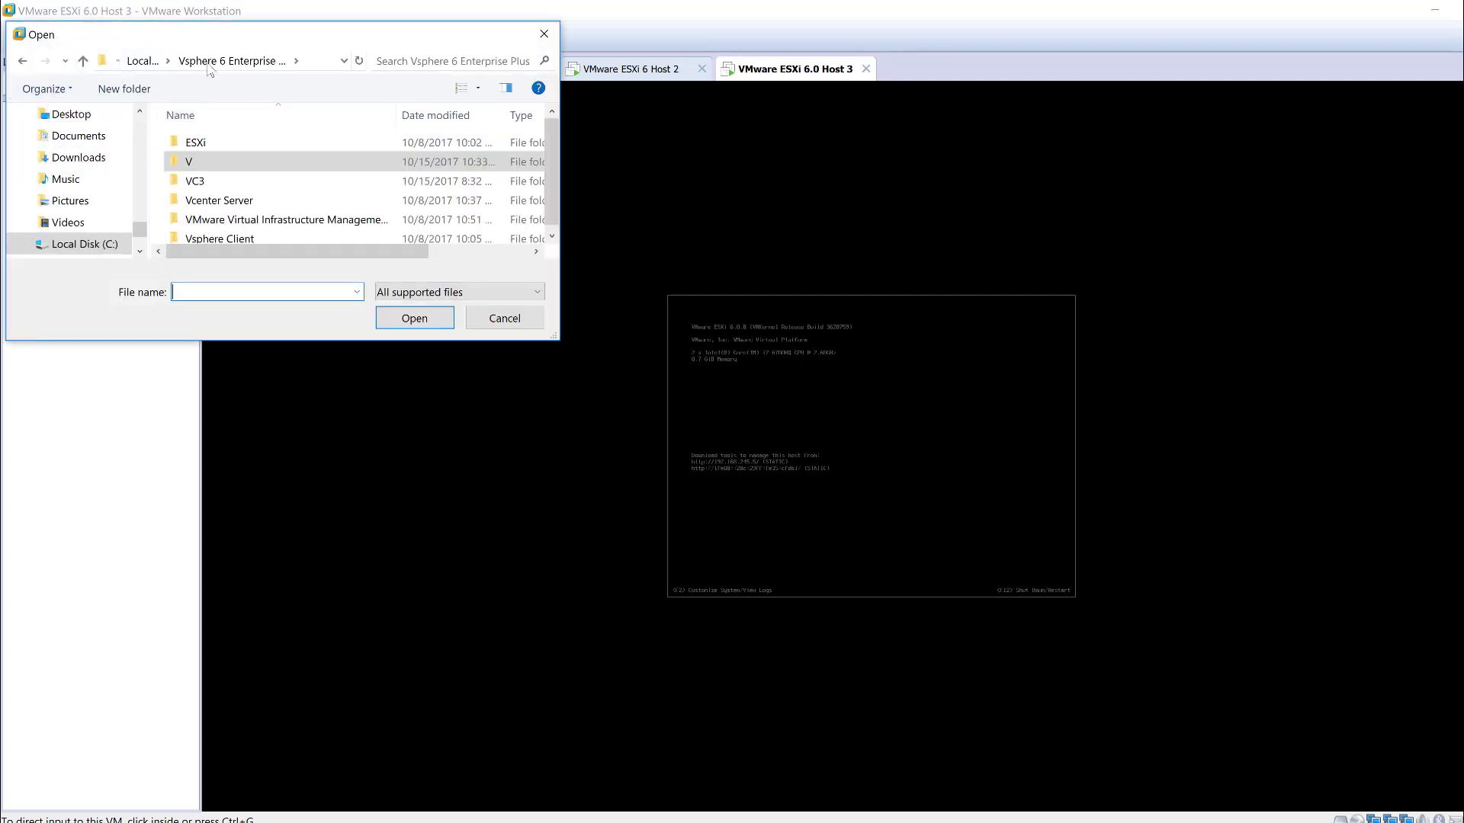
pyautogui.doubleClick(231, 182)
pyautogui.click(212, 151)
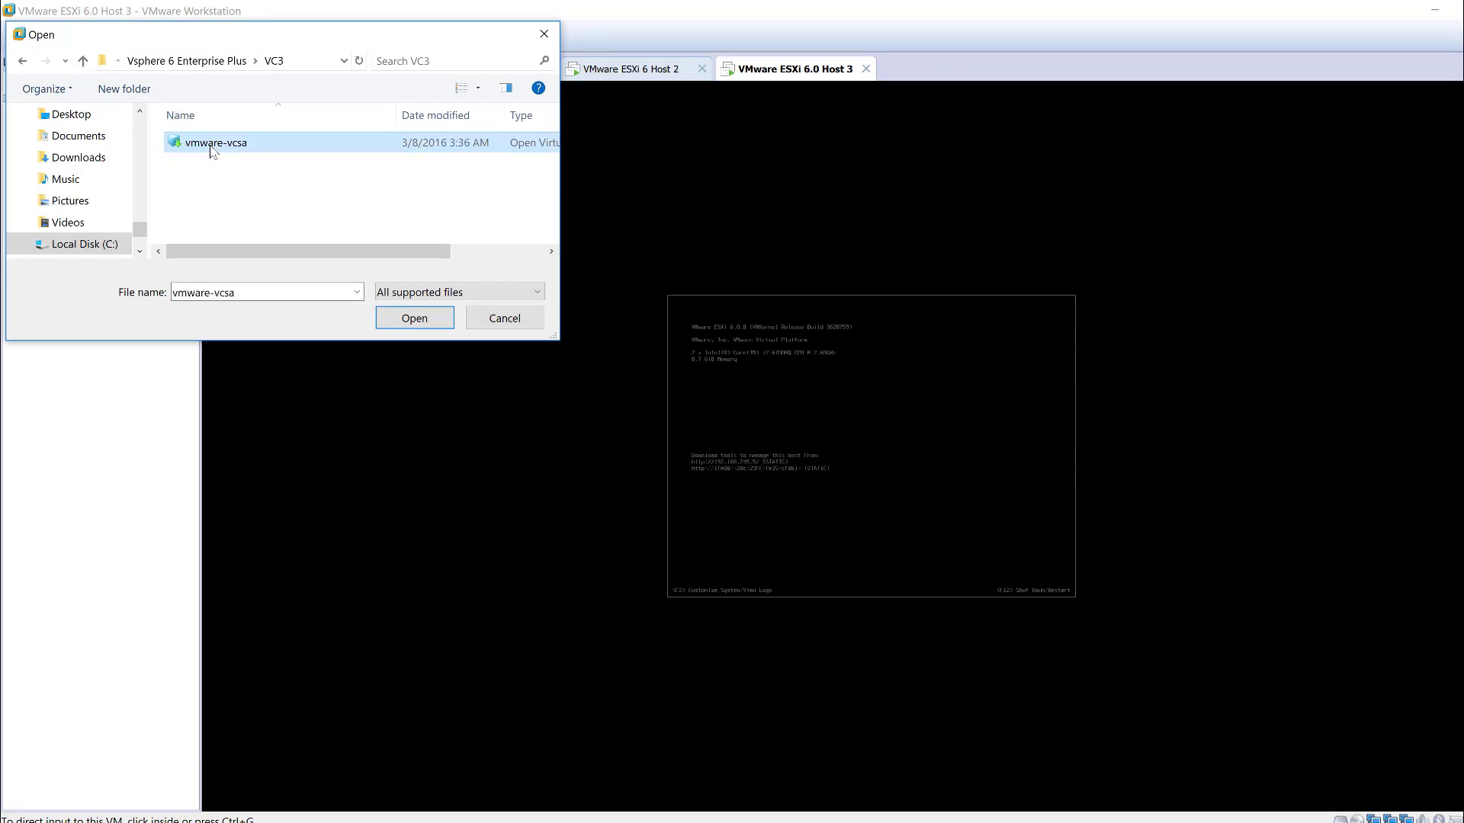
pyautogui.click(415, 319)
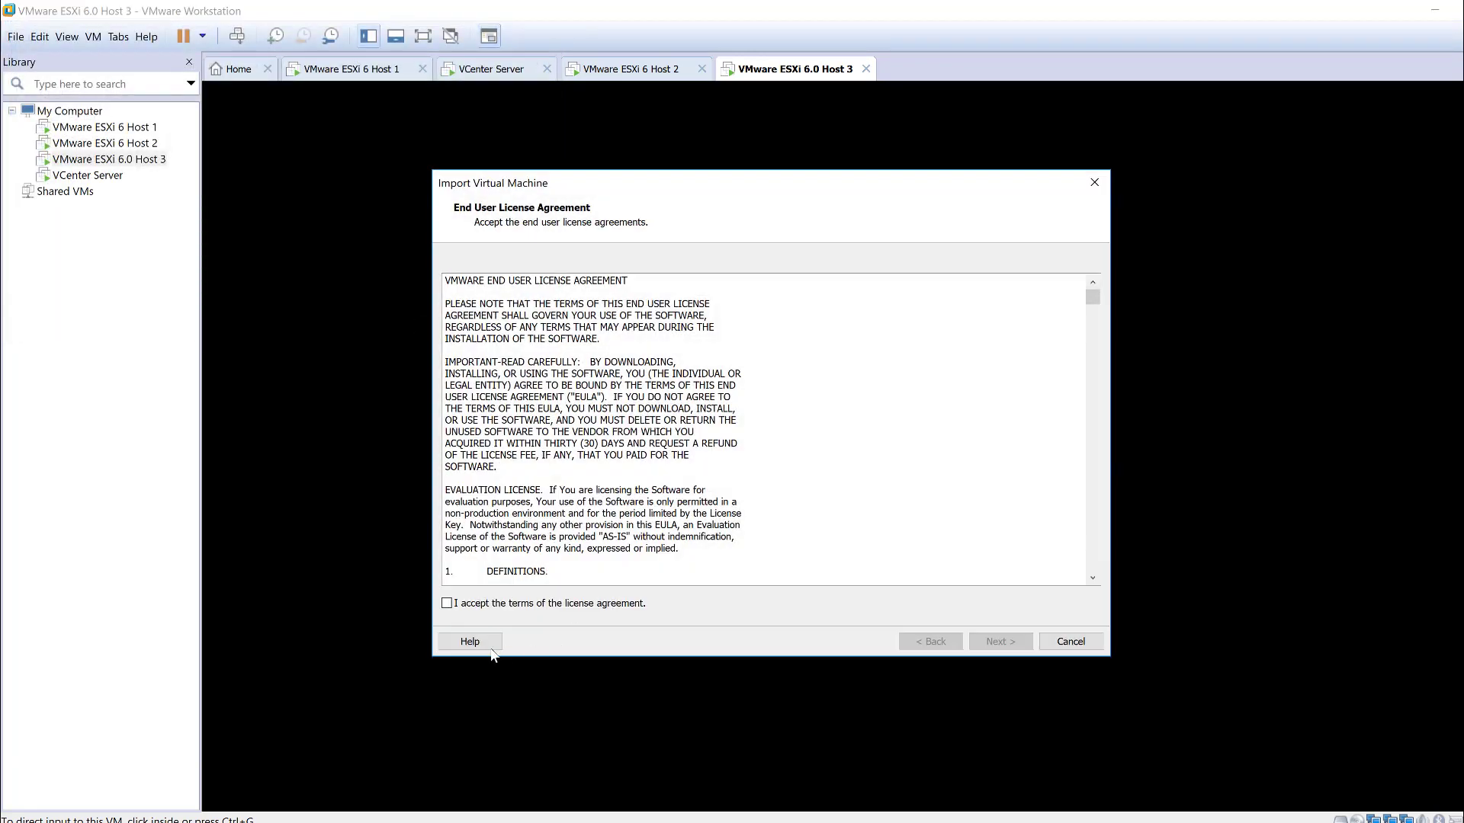
# - Accept the license agreement and name the new virtual machine VCenter3
pyautogui.click(458, 603)
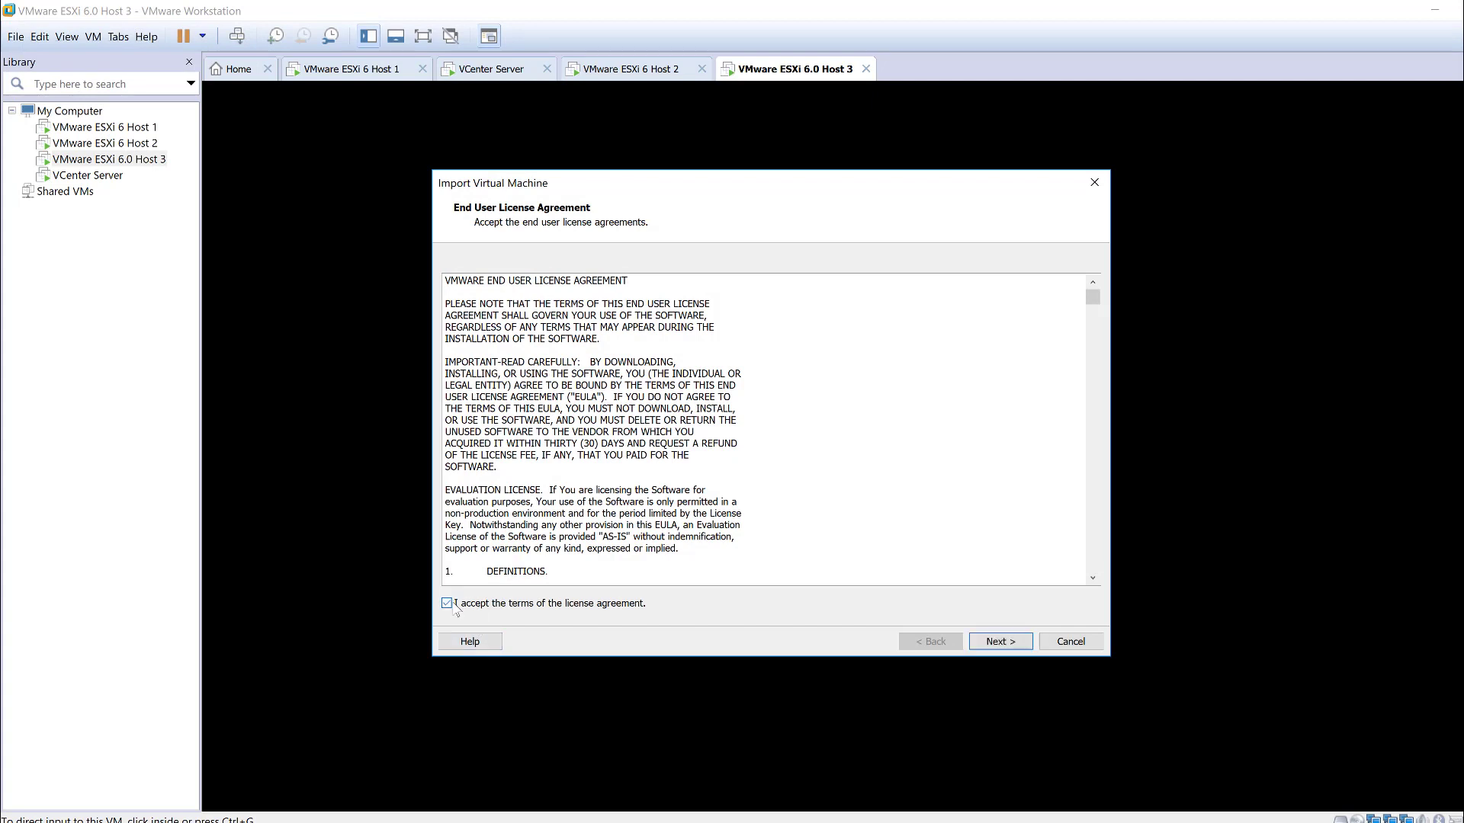
pyautogui.click(1000, 641)
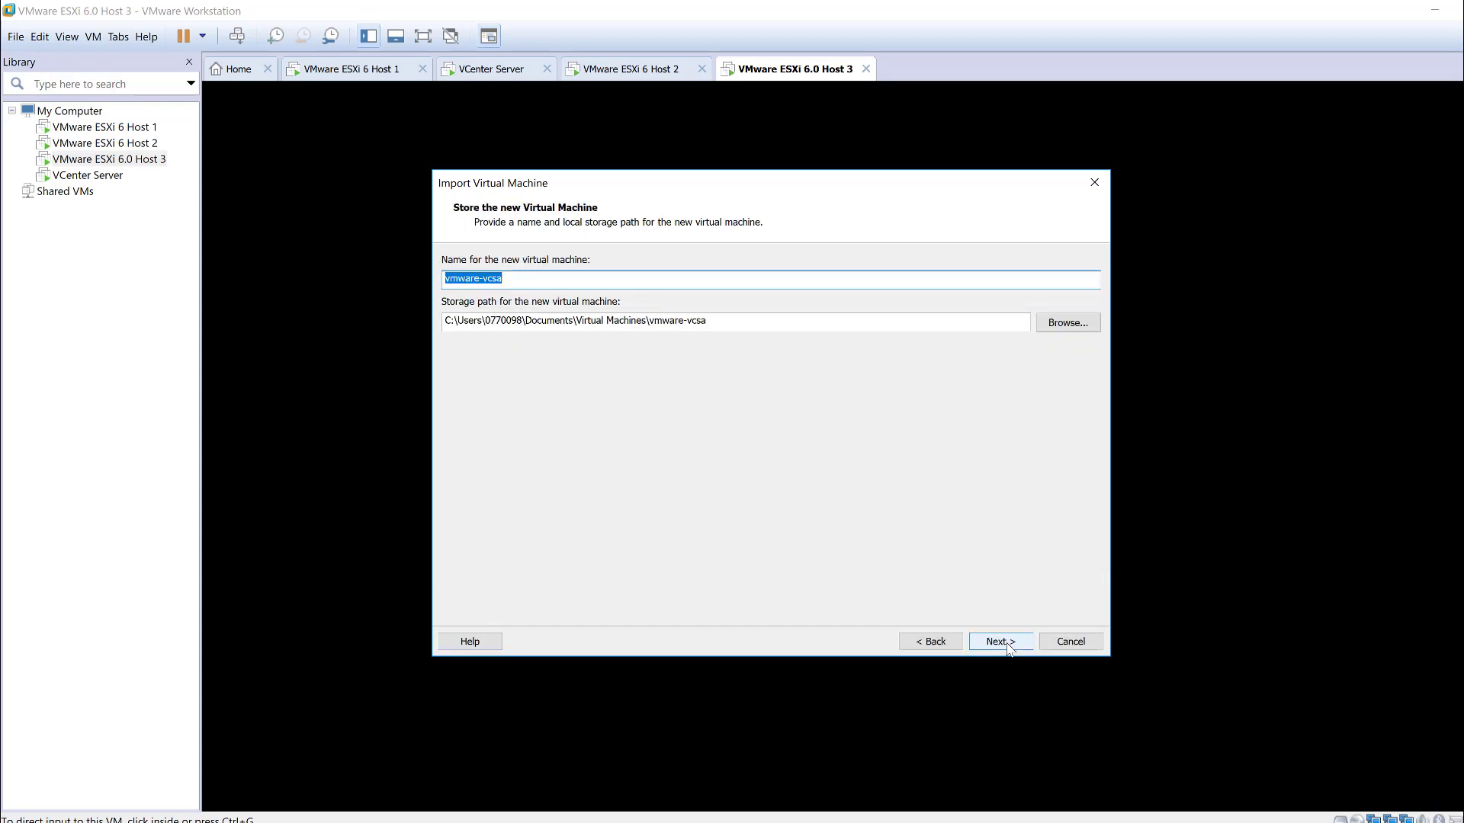
pyautogui.write('Vc')
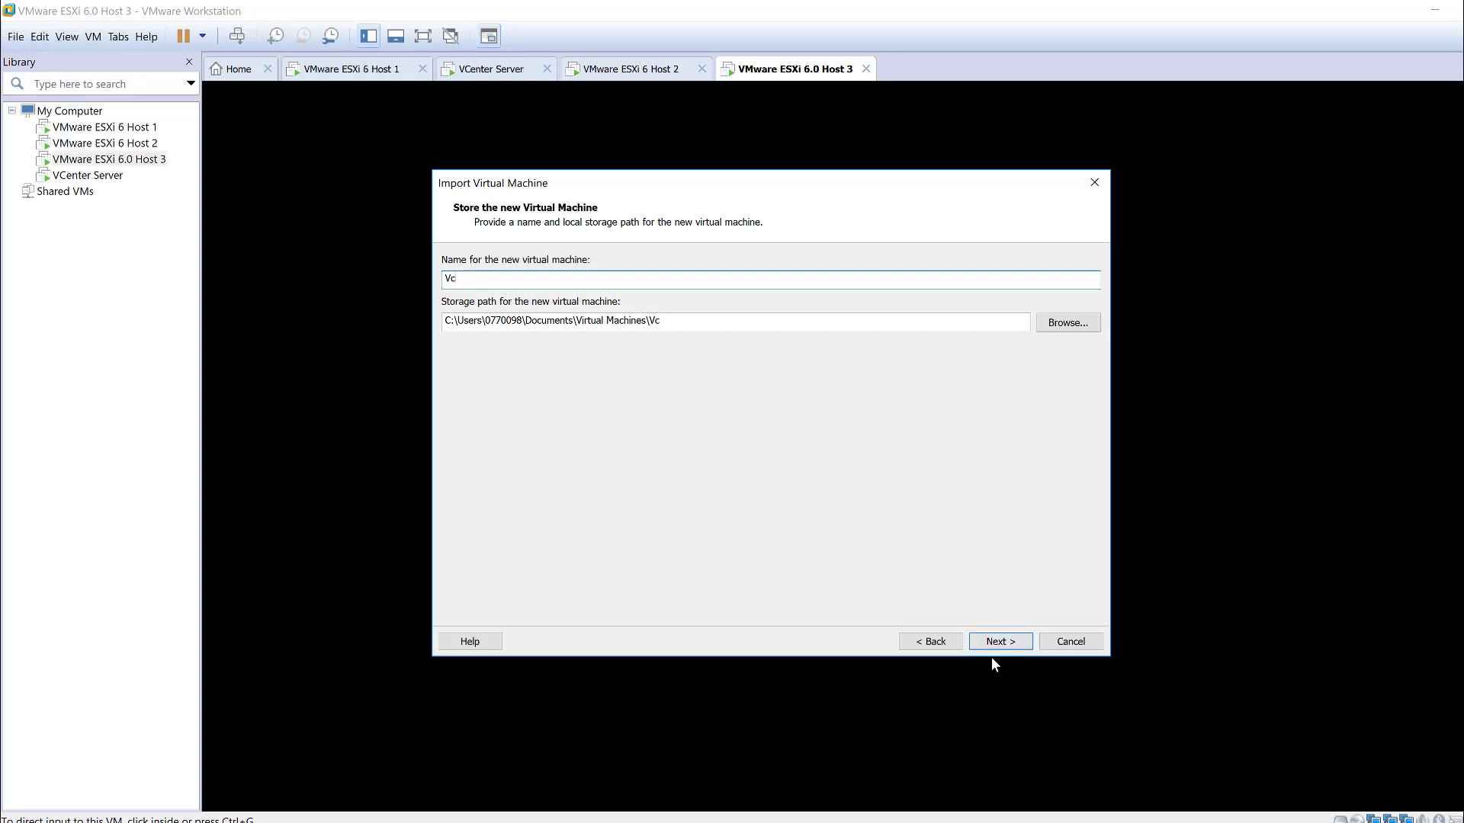
pyautogui.write('en')
pyautogui.press('BackSpace')
pyautogui.write('Center')
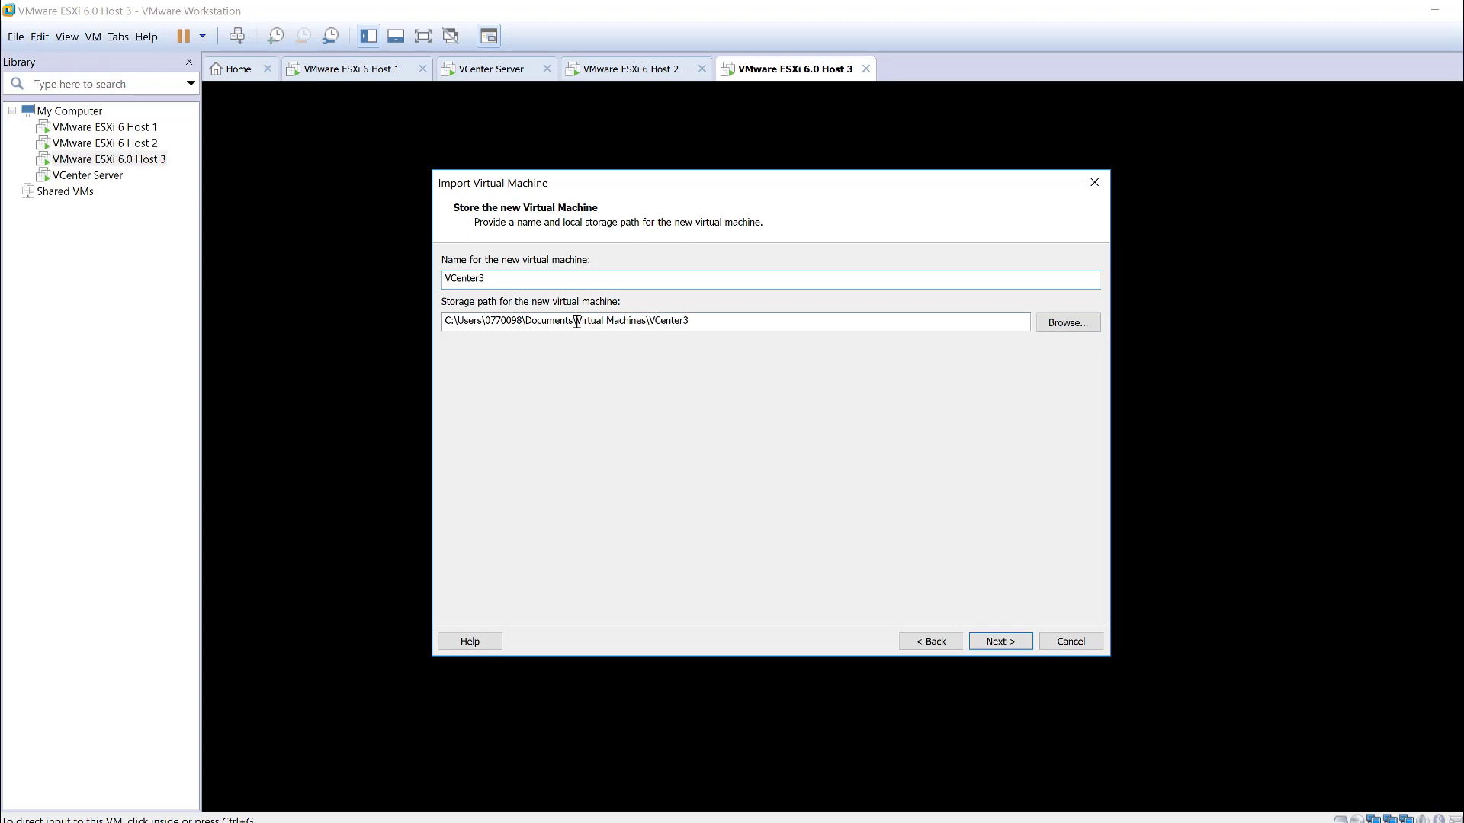
# - Shorten the storage path to C:\Virtual Machines\VCenter3 and keep the first Tiny deployment option (up to 10 hosts, 100 VMs)
pyautogui.click(577, 322)
pyautogui.press('BackSpace')
pyautogui.press('BackSpace')
pyautogui.press('BackSpace')
pyautogui.press('BackSpace')
pyautogui.press('BackSpace')
pyautogui.press('BackSpace')
pyautogui.press('BackSpace')
pyautogui.press('BackSpace')
pyautogui.press('BackSpace')
pyautogui.press('BackSpace')
pyautogui.press('BackSpace')
pyautogui.press('BackSpace')
pyautogui.press('BackSpace')
pyautogui.press('BackSpace')
pyautogui.press('BackSpace')
pyautogui.press('BackSpace')
pyautogui.press('BackSpace')
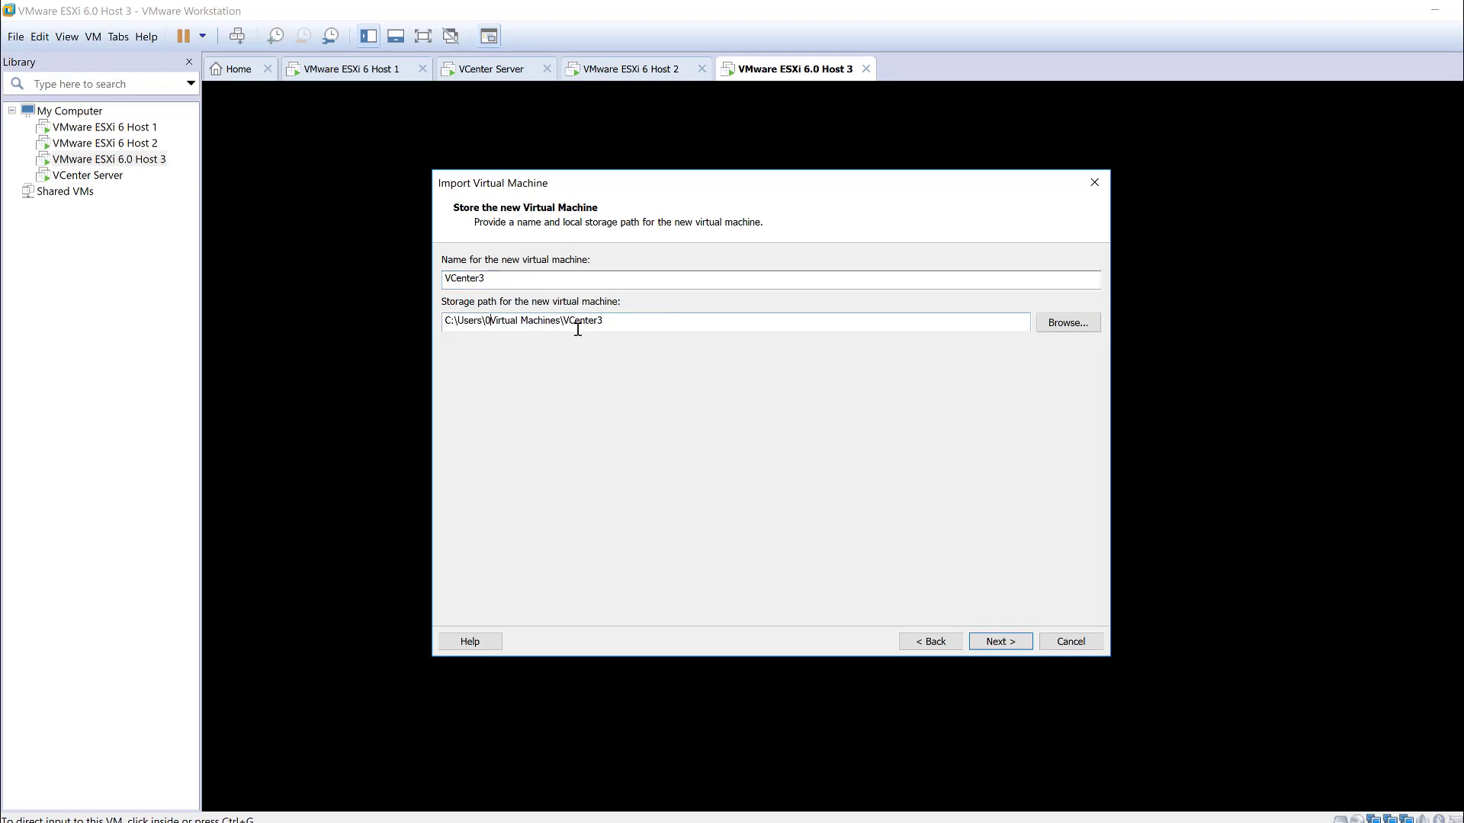
pyautogui.press('BackSpace')
pyautogui.press('BackSpace')
pyautogui.press('BackSpace')
pyautogui.press('BackSpace')
pyautogui.press('BackSpace')
pyautogui.press('BackSpace')
pyautogui.press('BackSpace')
pyautogui.click(995, 643)
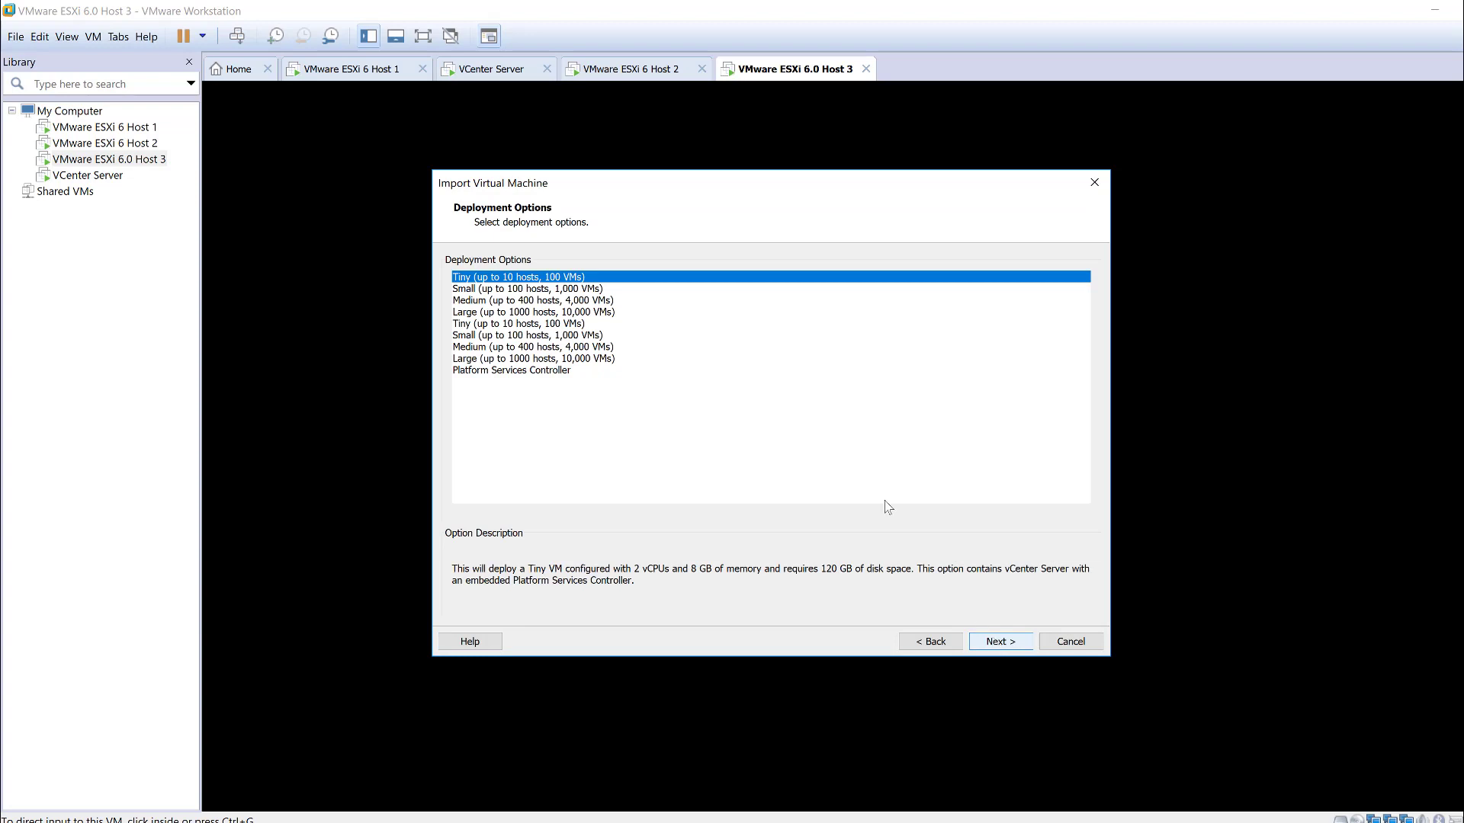
pyautogui.click(999, 643)
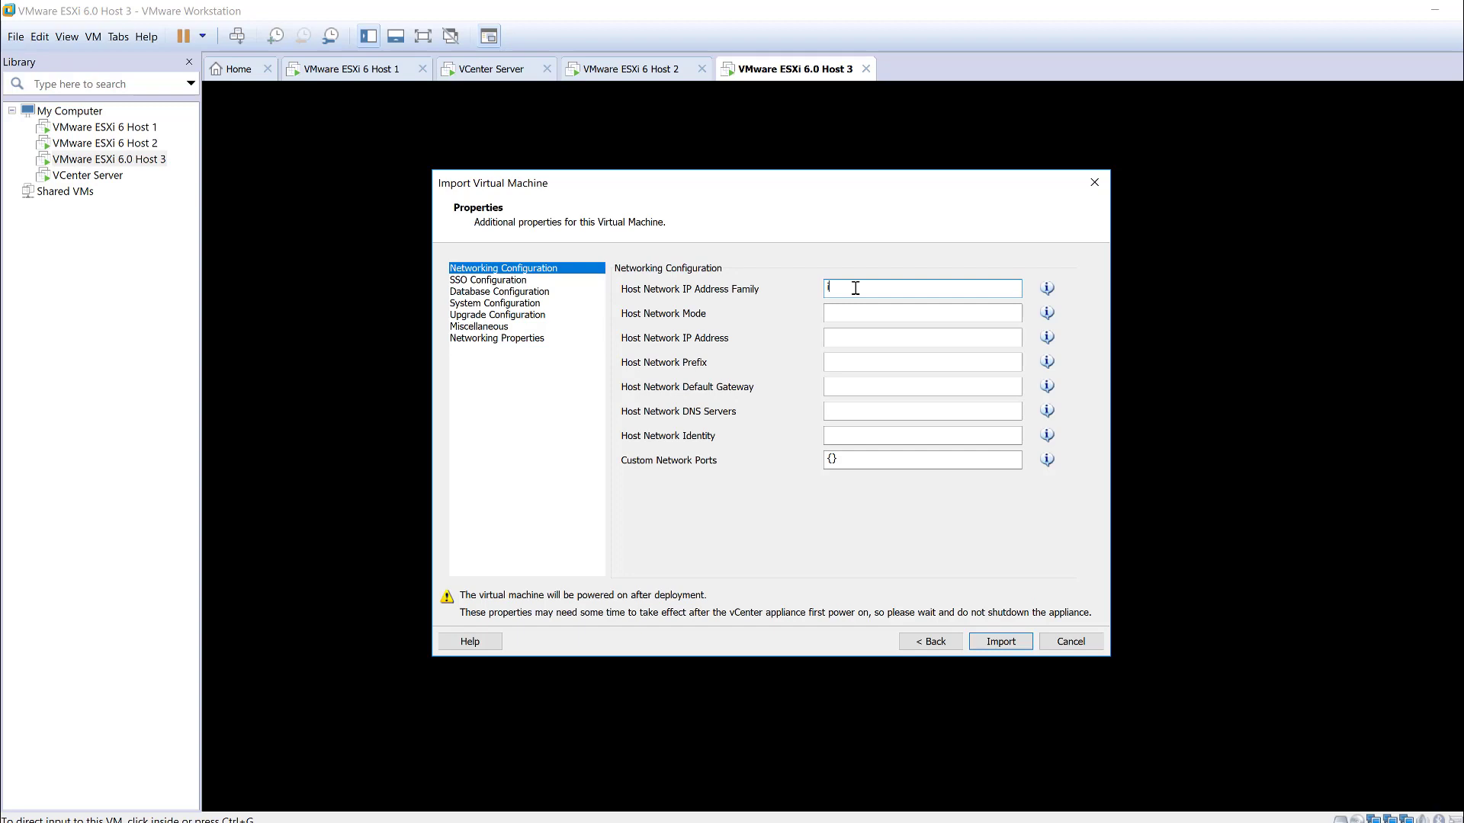
# - Set the host network IP address family to ipv4, the mode to static and the IP address to 192.168.245.13
pyautogui.write('pv4')
pyautogui.click(858, 319)
pyautogui.write('stat')
pyautogui.write('ic')
pyautogui.write('9')
pyautogui.write('2.168')
pyautogui.write('.24')
pyautogui.write('5.13')
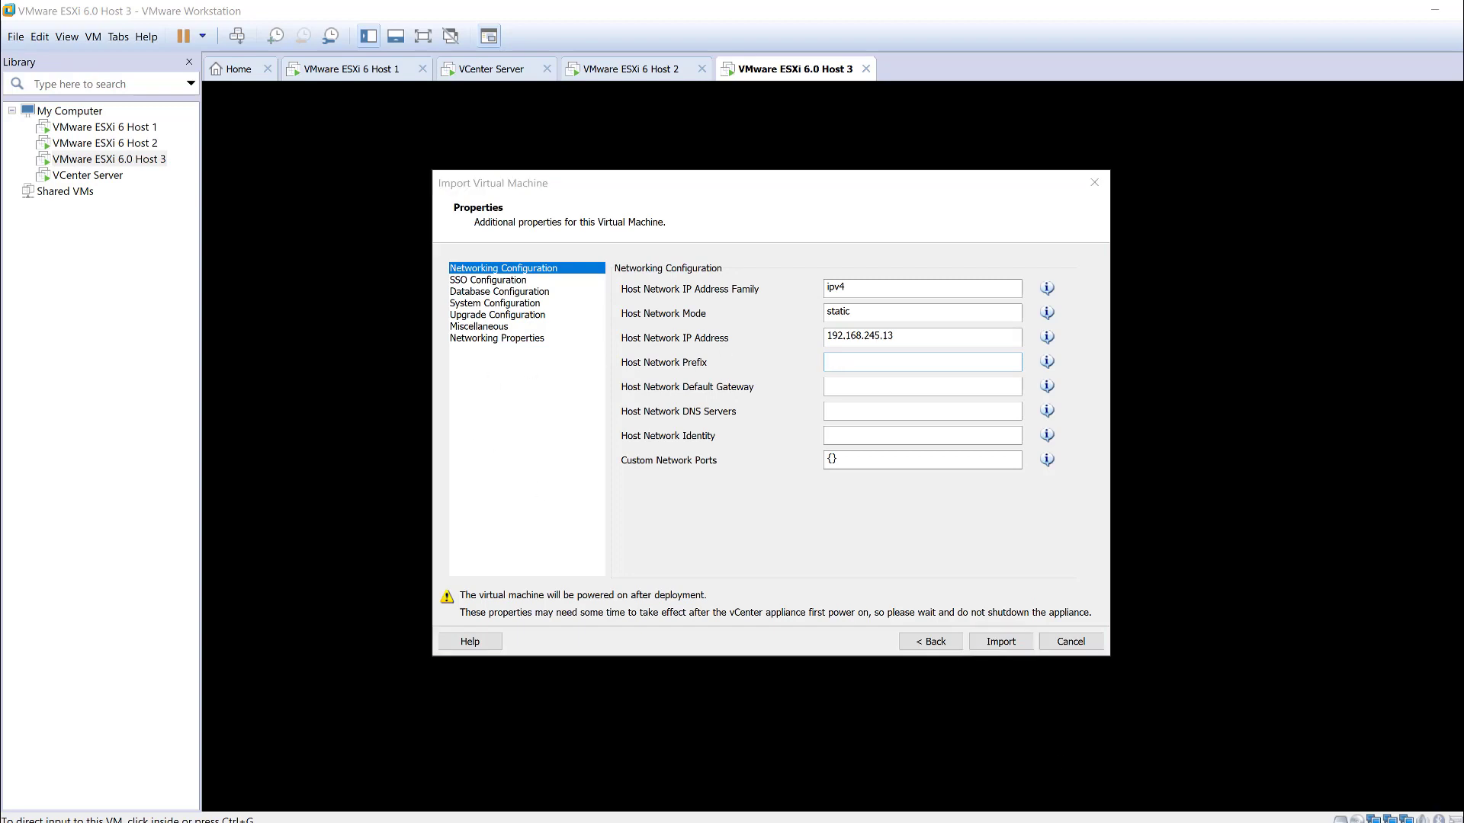
# - Set the host network prefix to 32, the default gateway to 192.168.245.2 and the DNS server to 8.8.8.8
pyautogui.click(1408, 798)
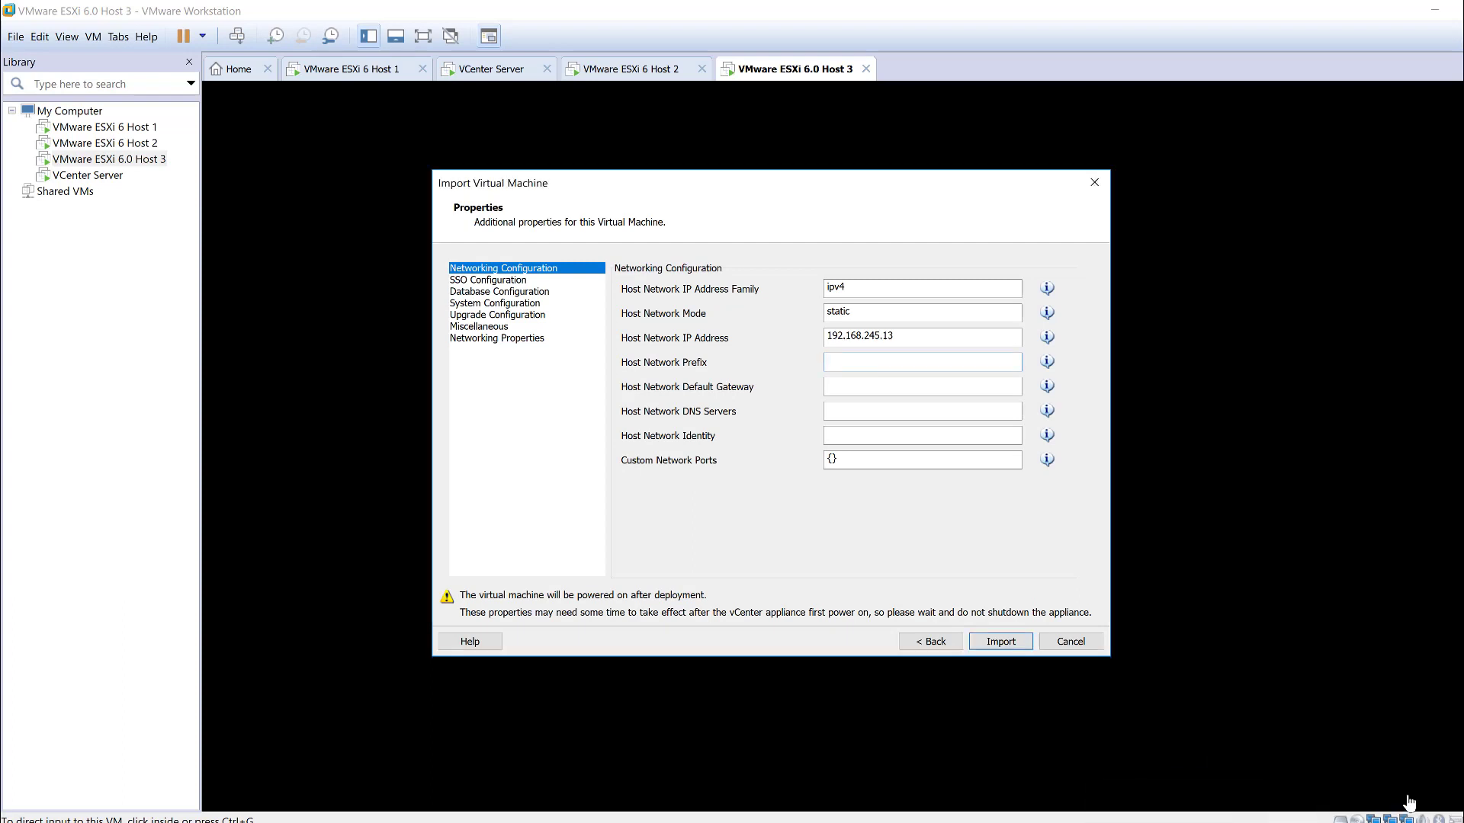
pyautogui.write('32')
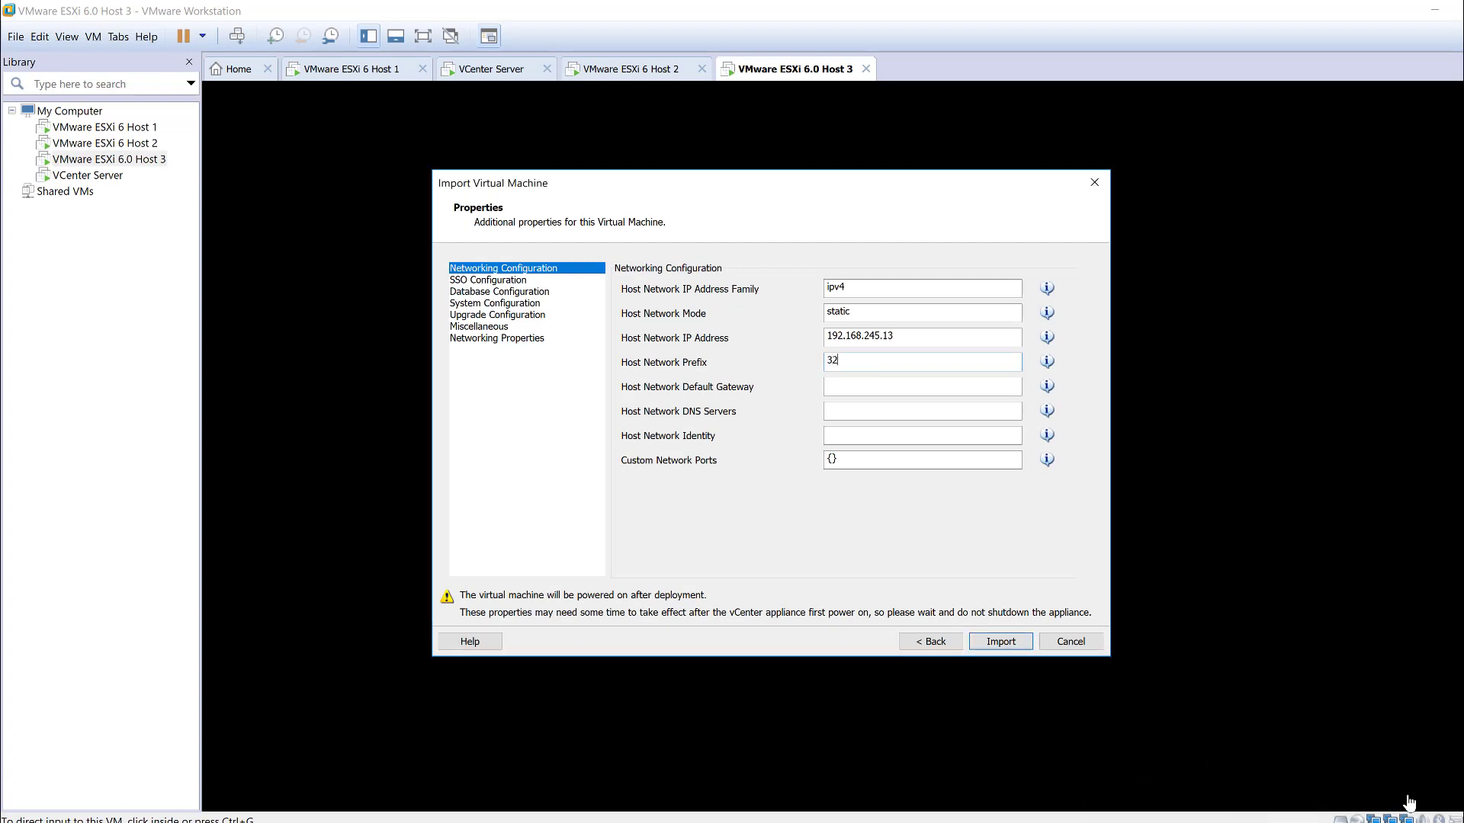
pyautogui.click(844, 388)
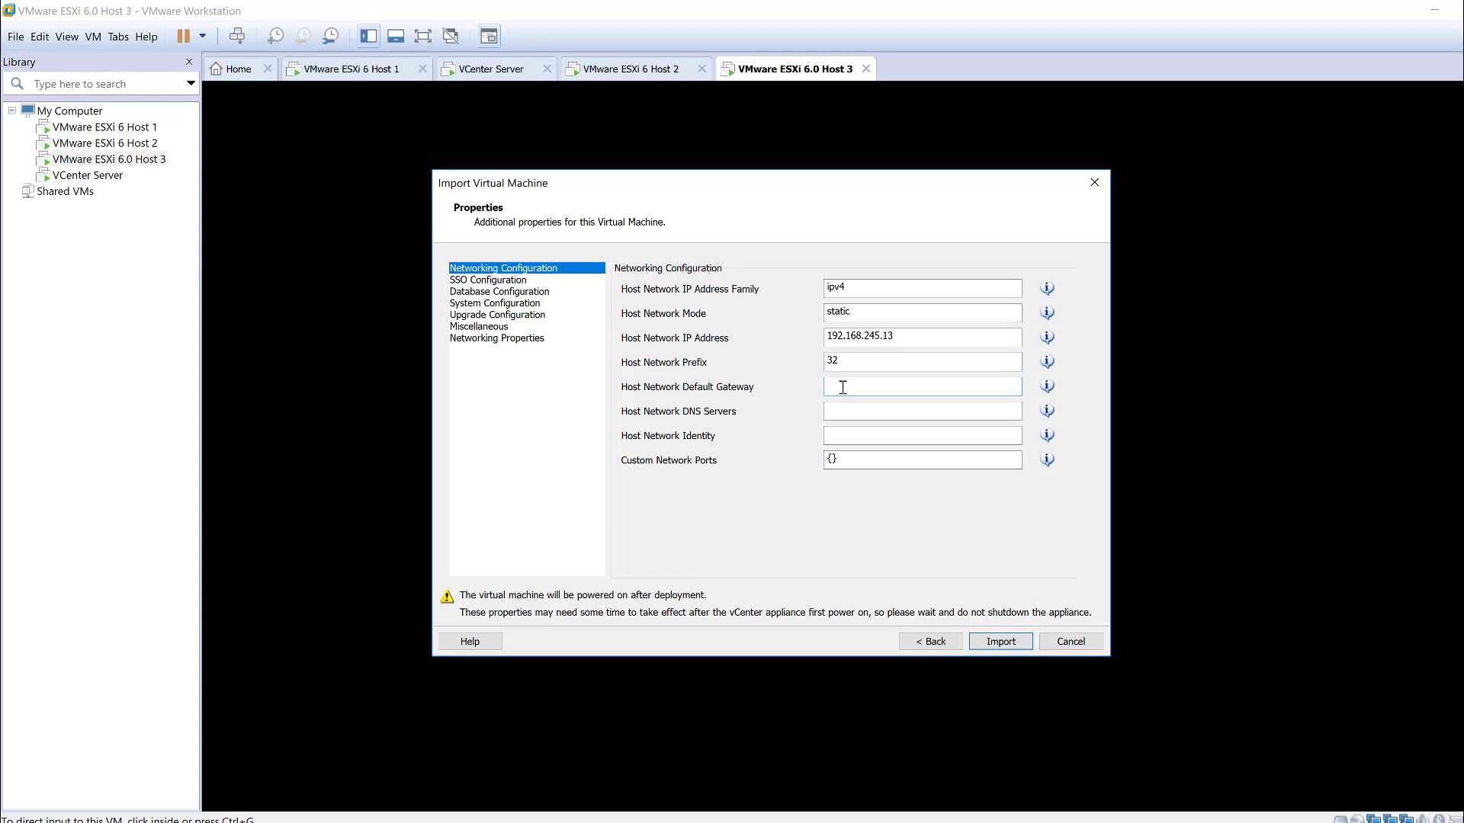
pyautogui.write('192.168.245.2')
pyautogui.click(939, 411)
pyautogui.write('8.8.8.8')
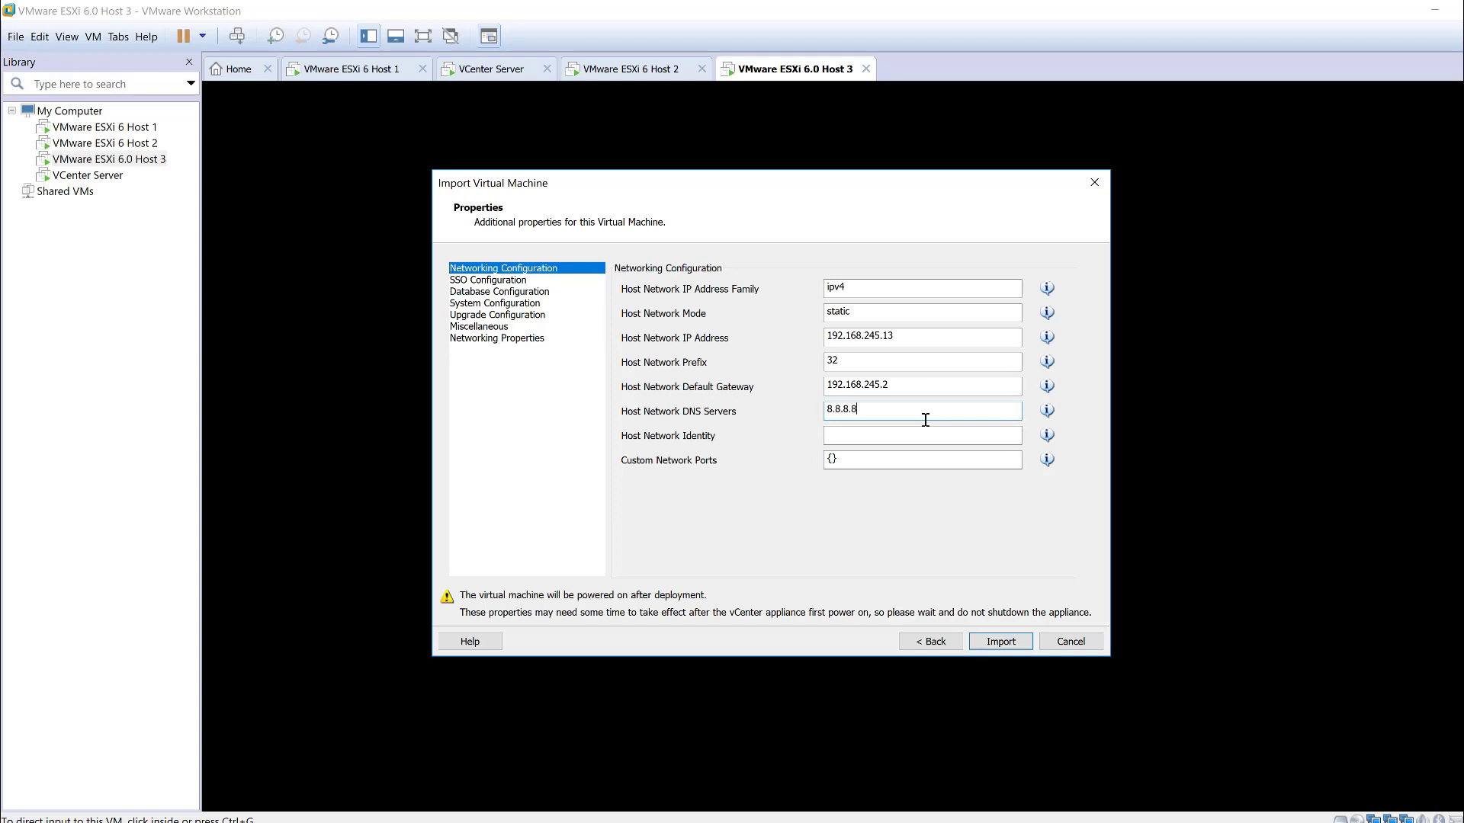
# - Set the host network identity to 192.168.245.13 and start importing the virtual machine
pyautogui.click(875, 439)
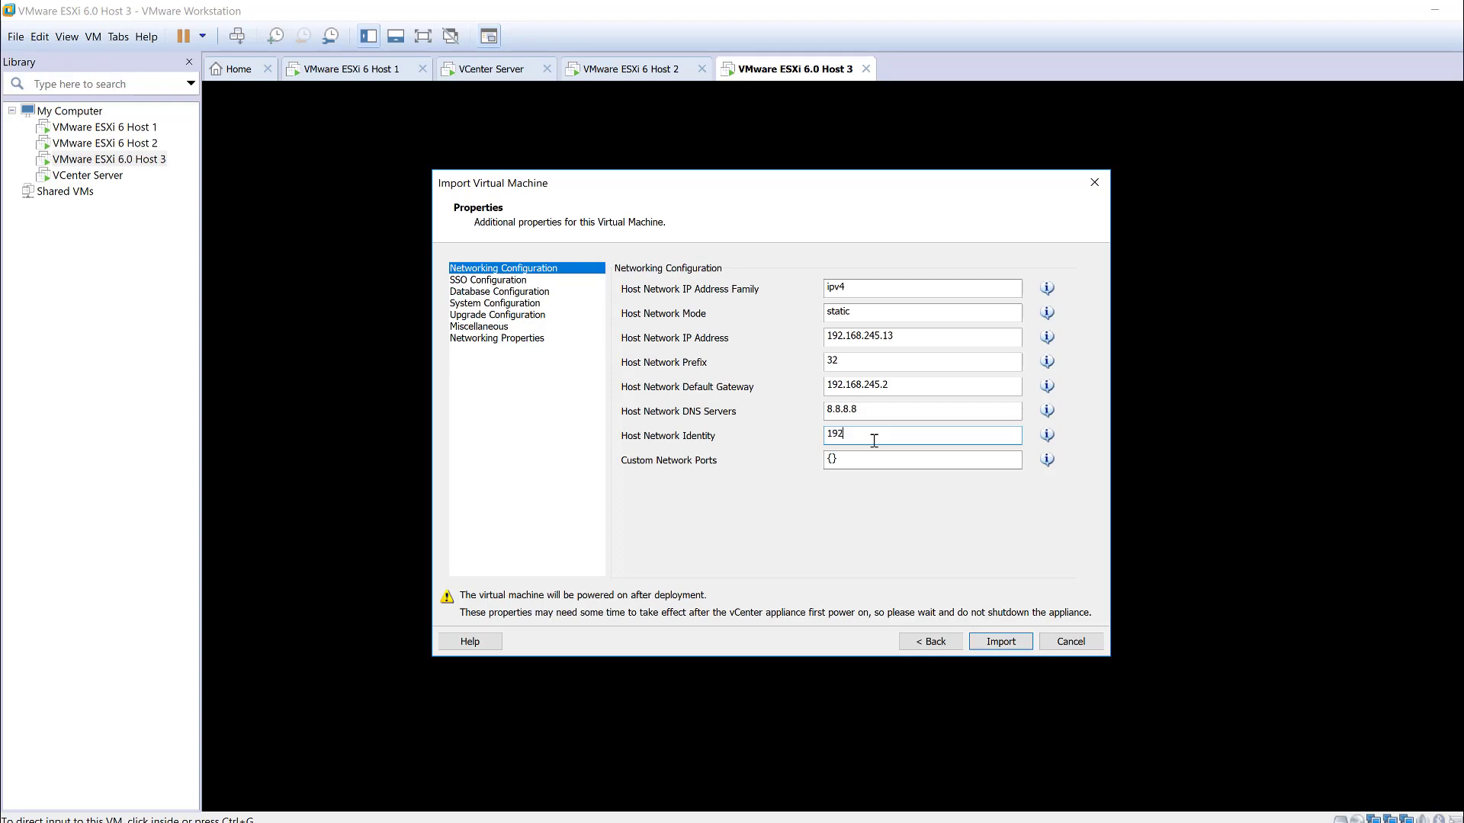
pyautogui.write('192.168.245.13')
pyautogui.click(1000, 642)
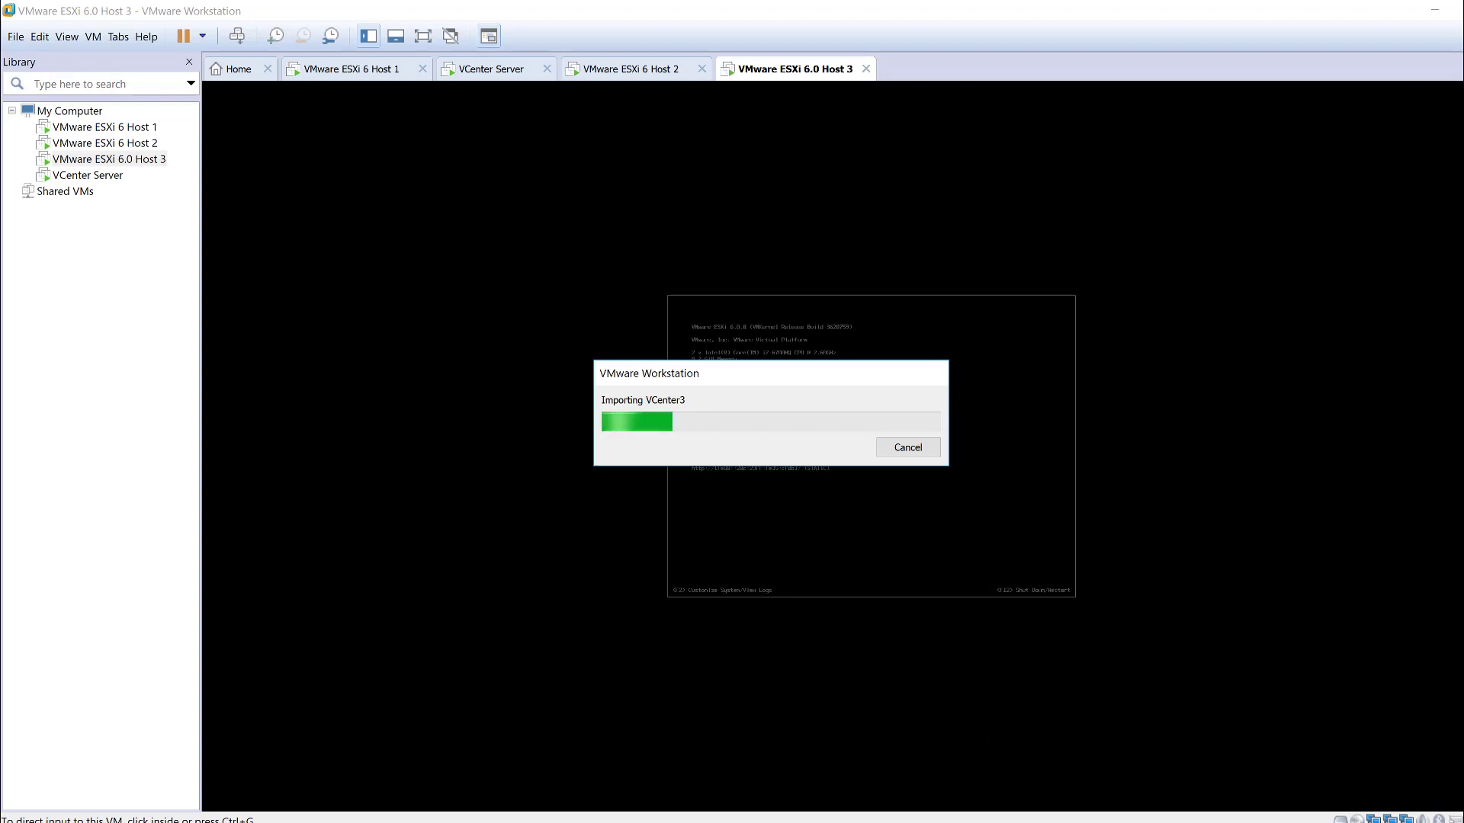
pyautogui.moveTo(956, 822)
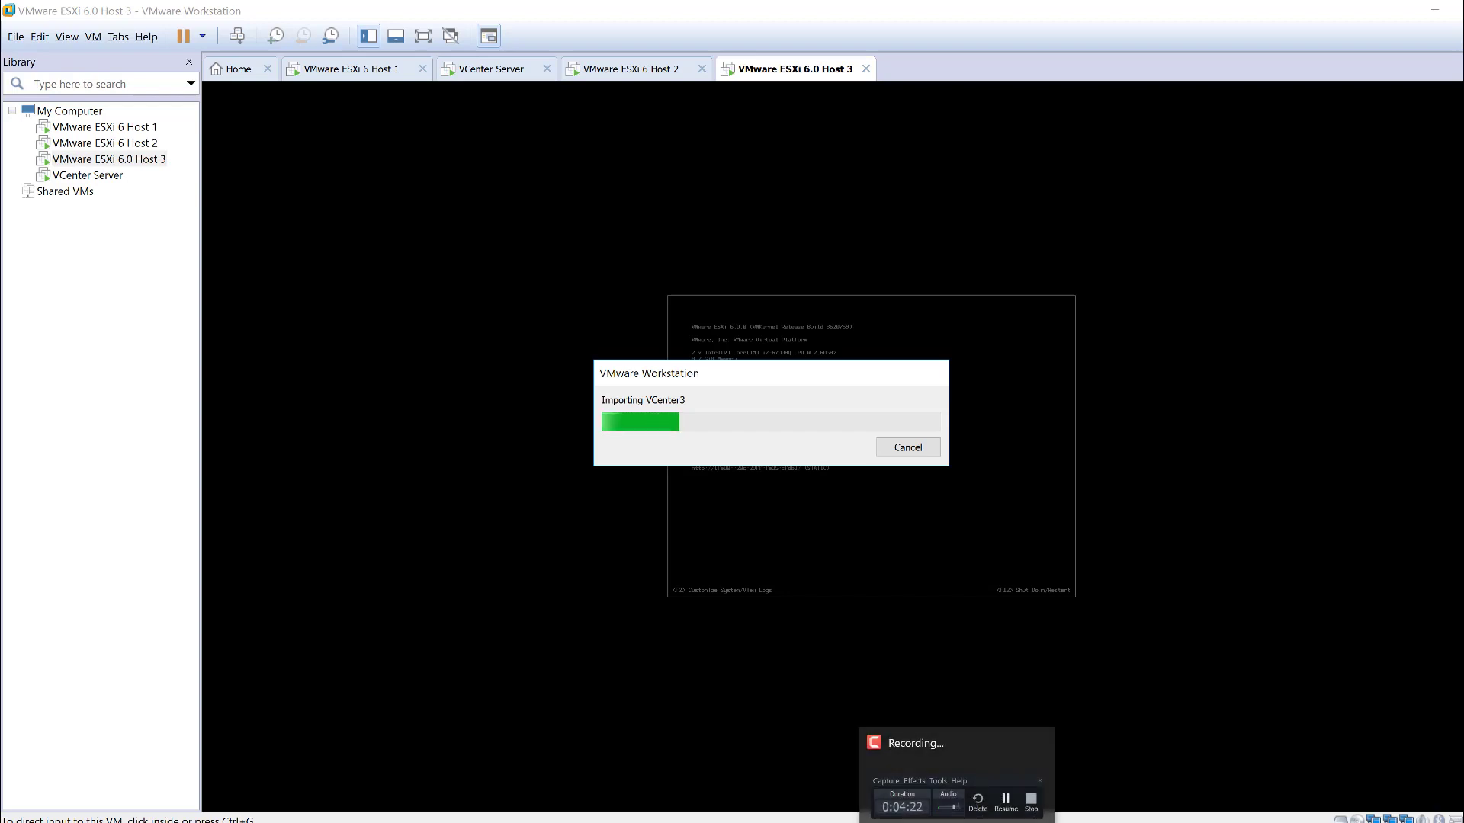
pyautogui.click(956, 822)
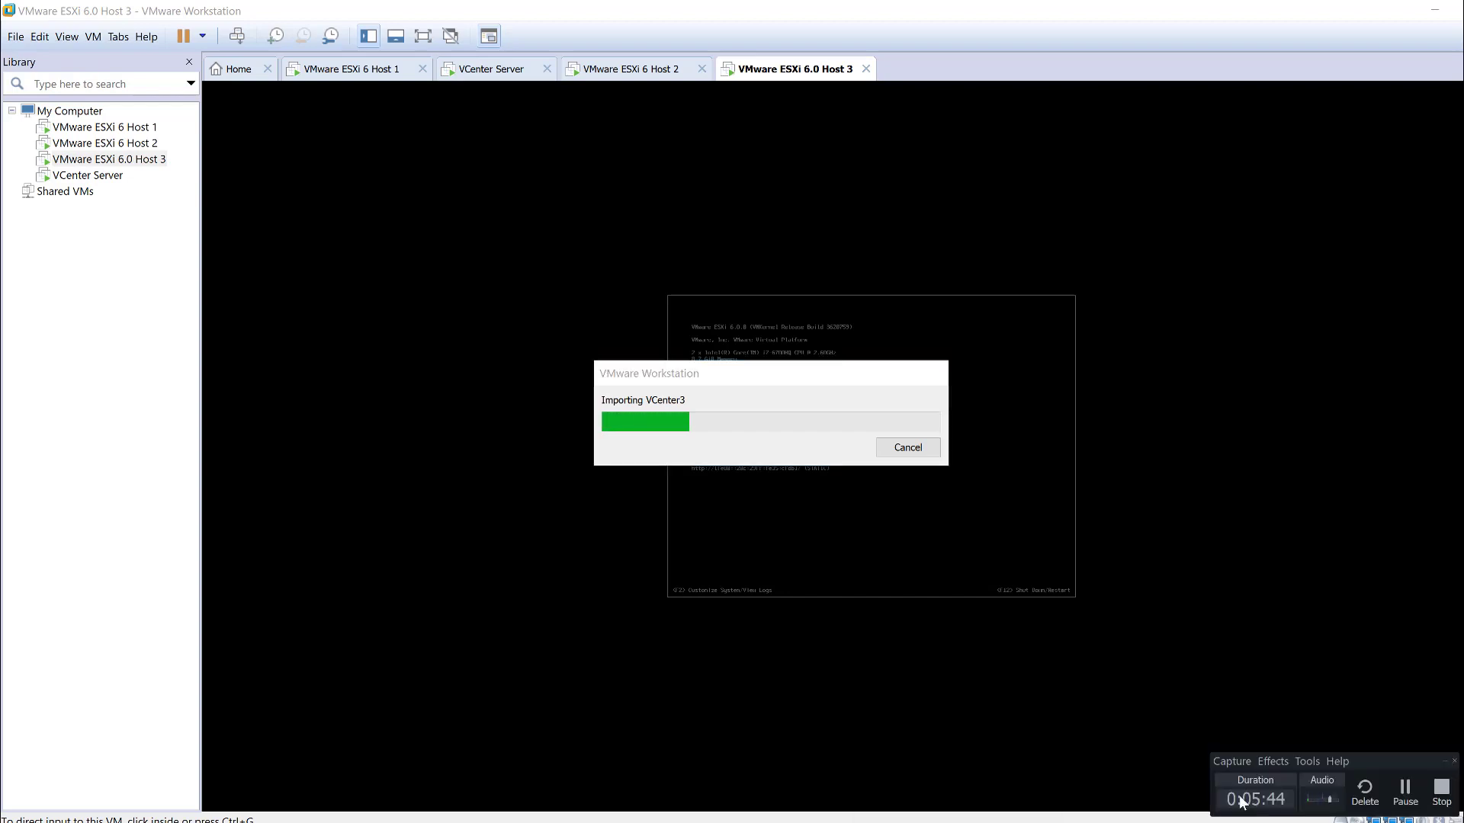
pyautogui.click(1405, 792)
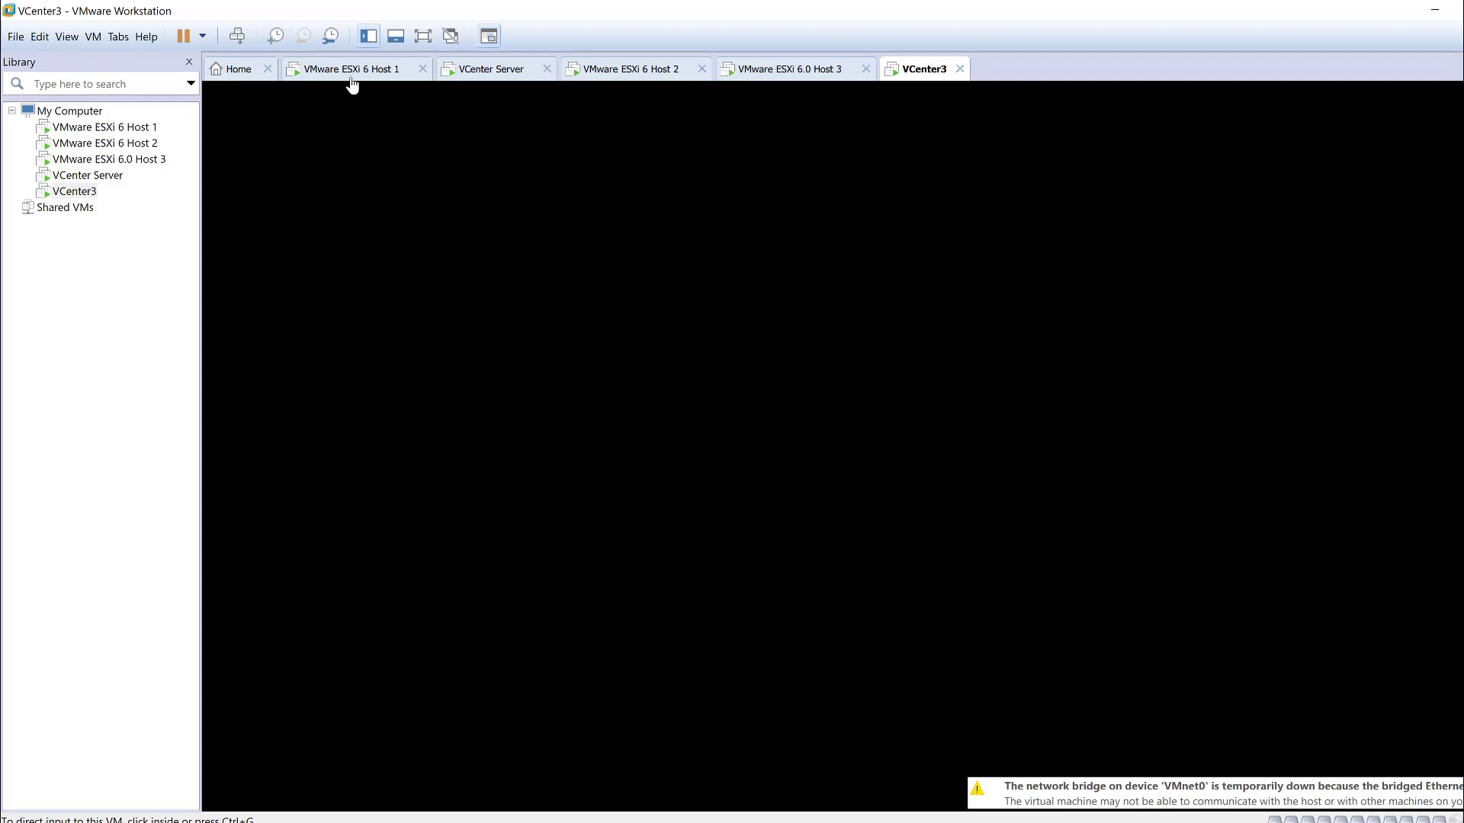
# - Show the VCenter3 virtual machine console in full screen
pyautogui.click(424, 43)
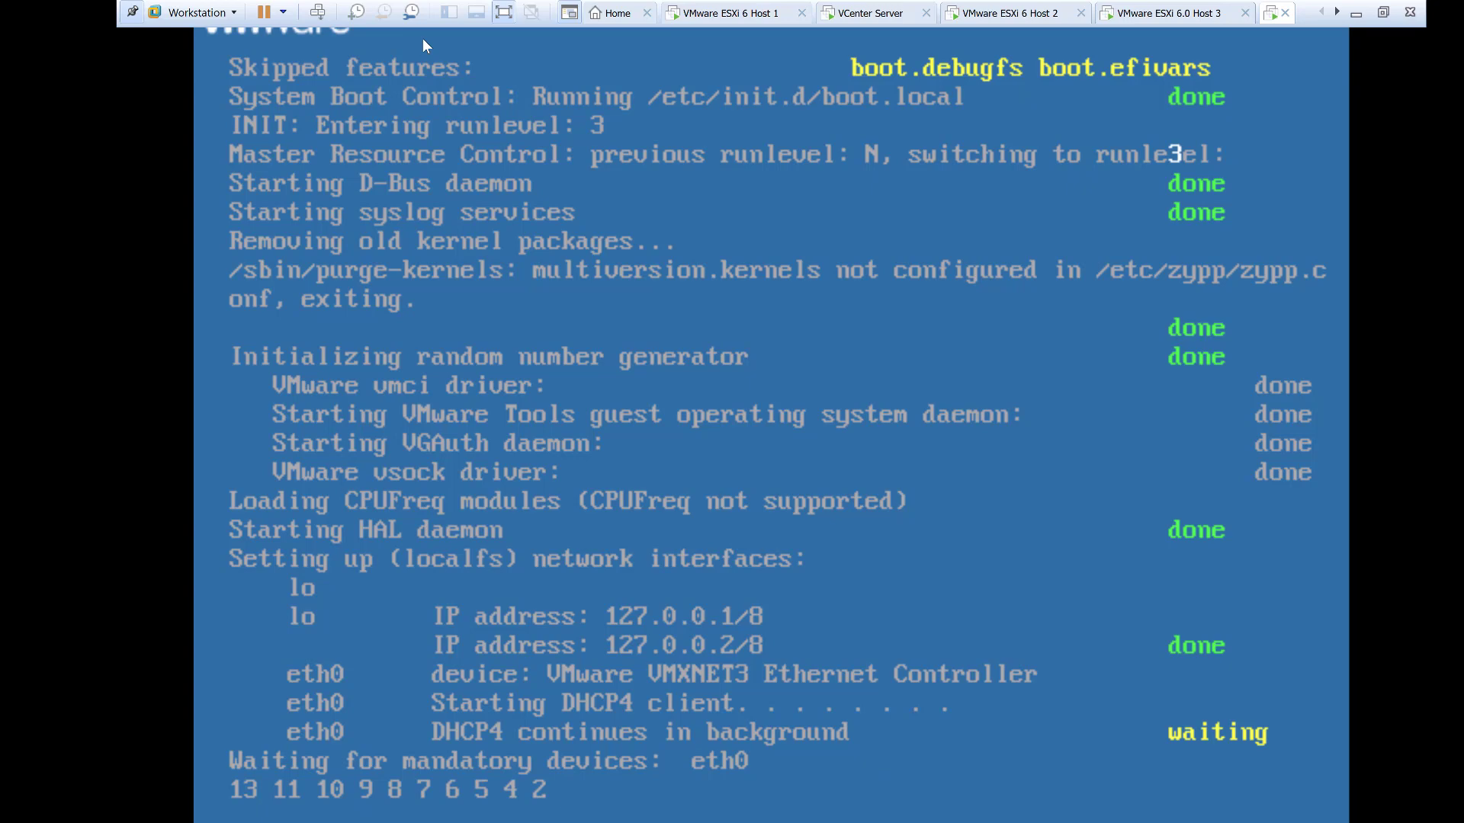
pyautogui.press('super')
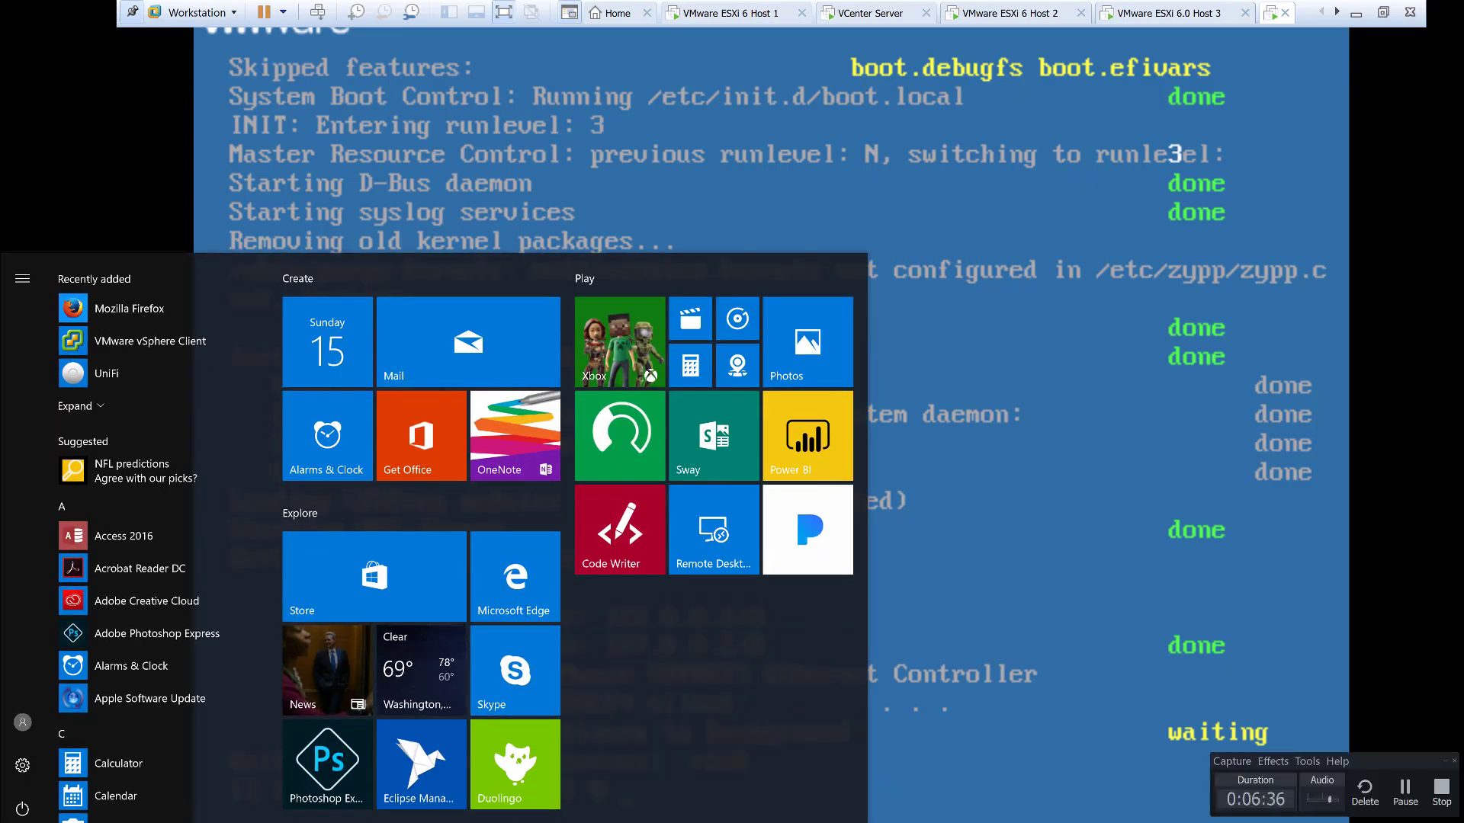
pyautogui.press('super')
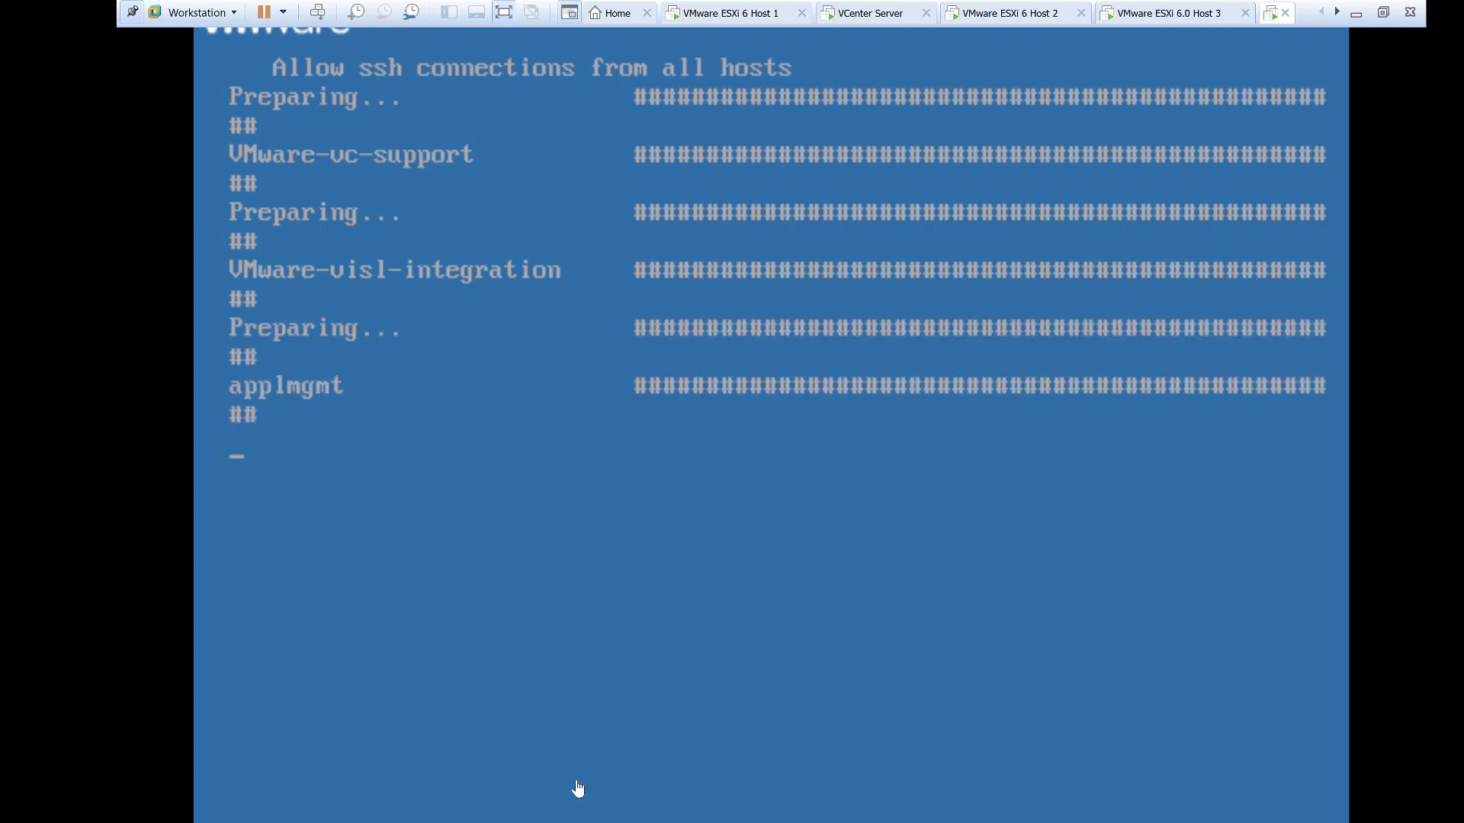
pyautogui.press('super')
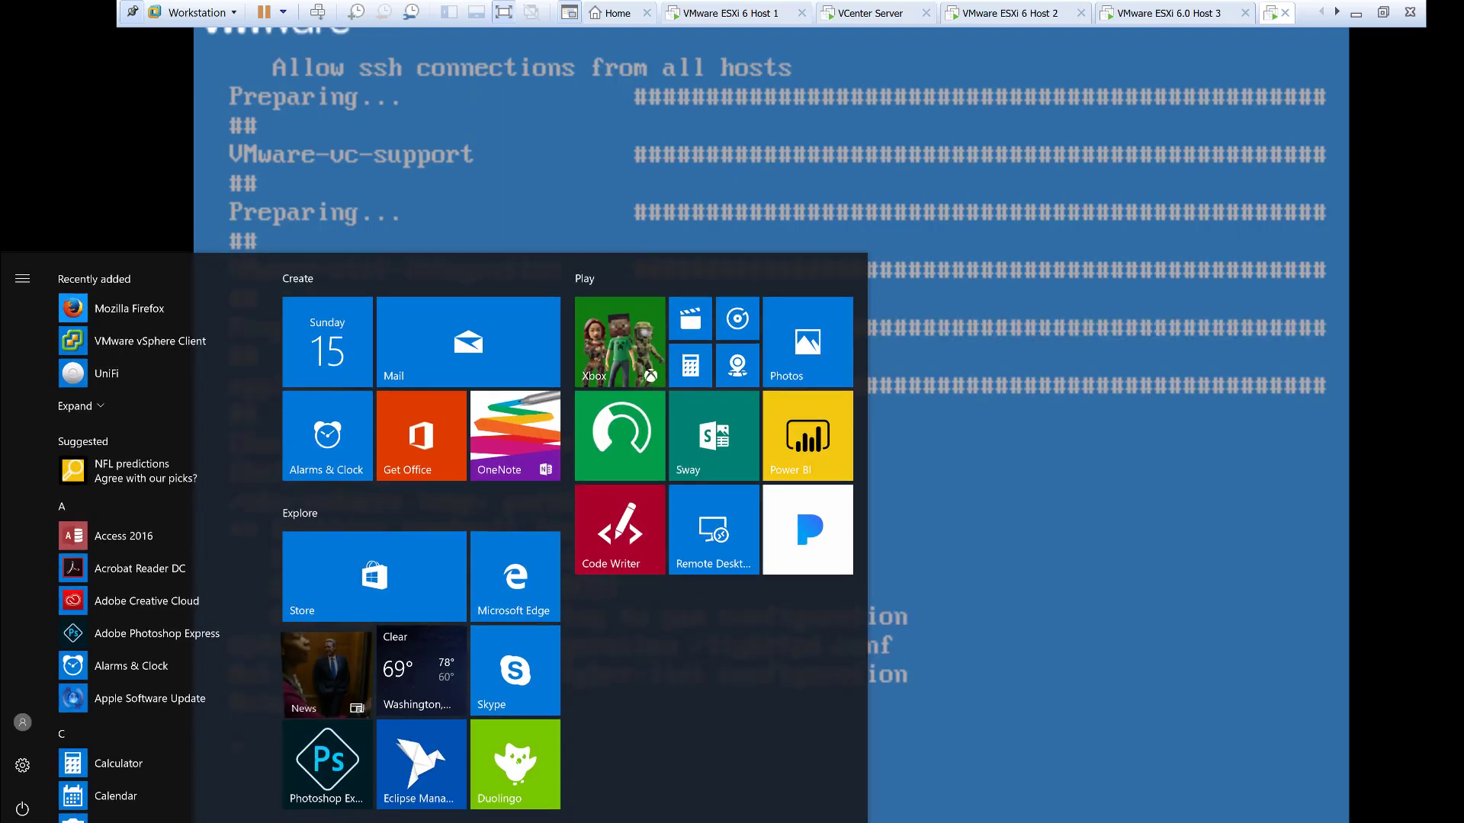
pyautogui.click(557, 766)
pyautogui.click(1419, 795)
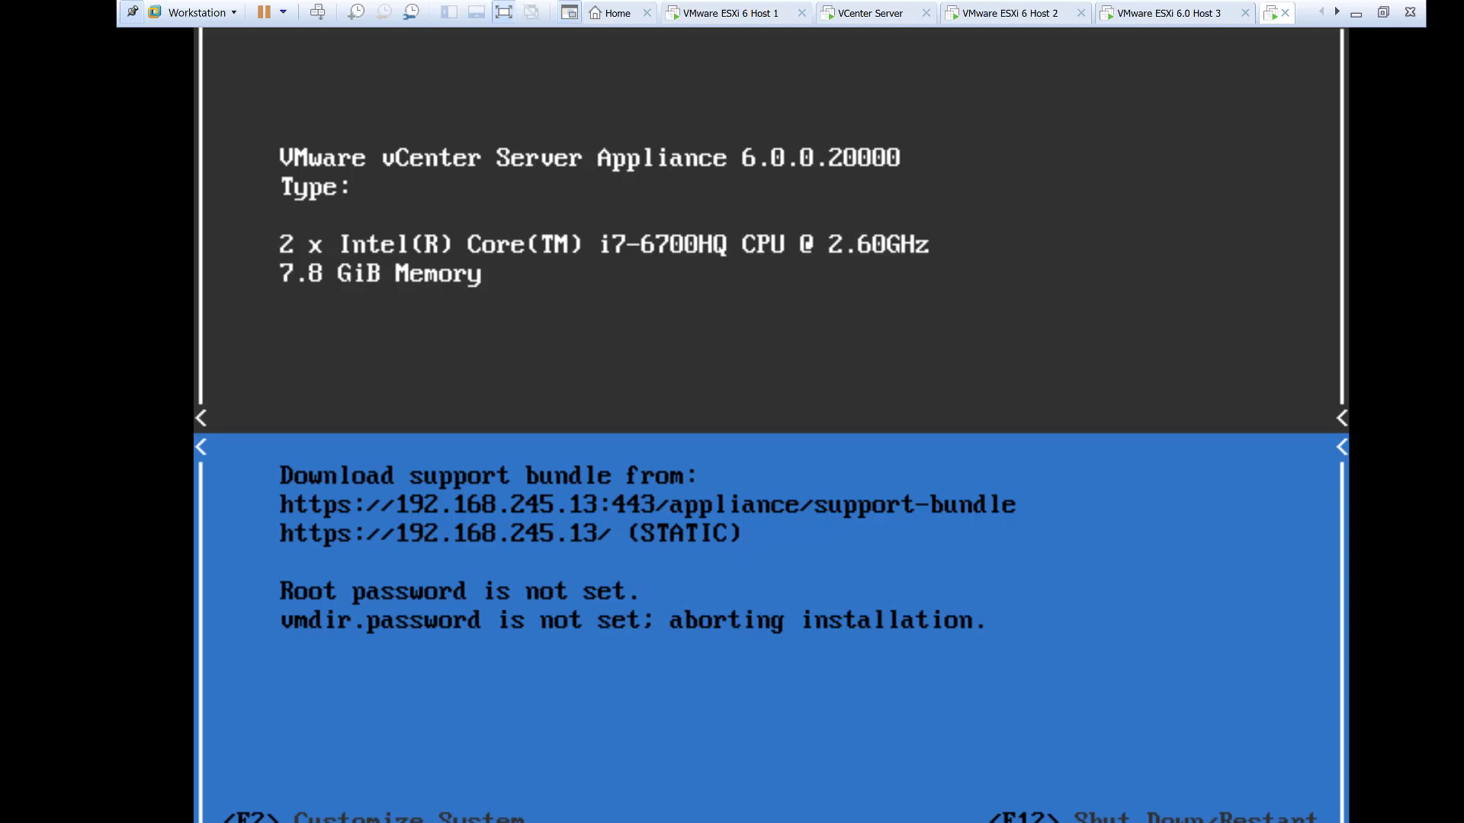
# - Open the appliance's system customization, then enter and confirm a new root password
pyautogui.press('F2')
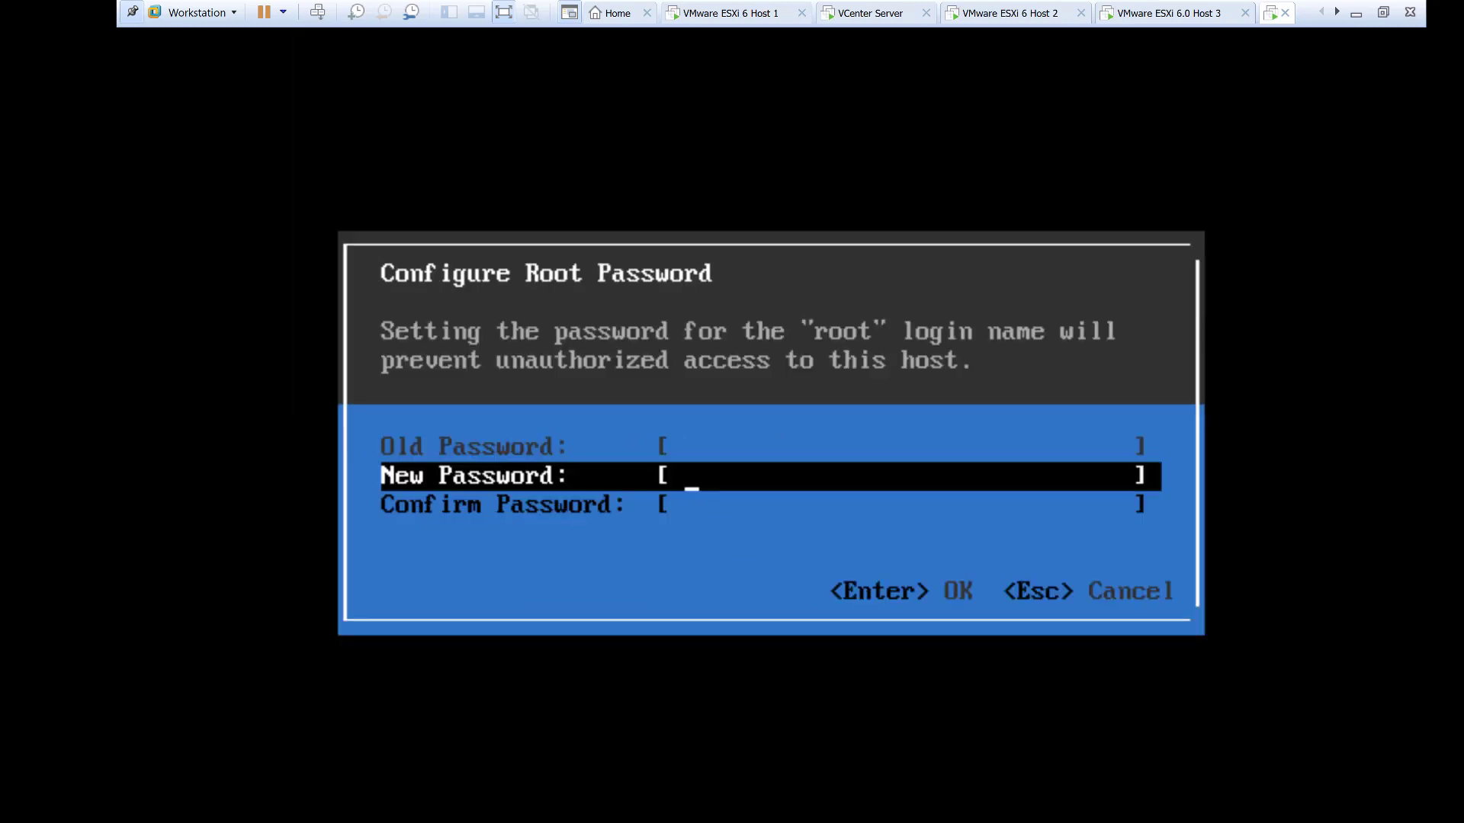
pyautogui.press('Down')
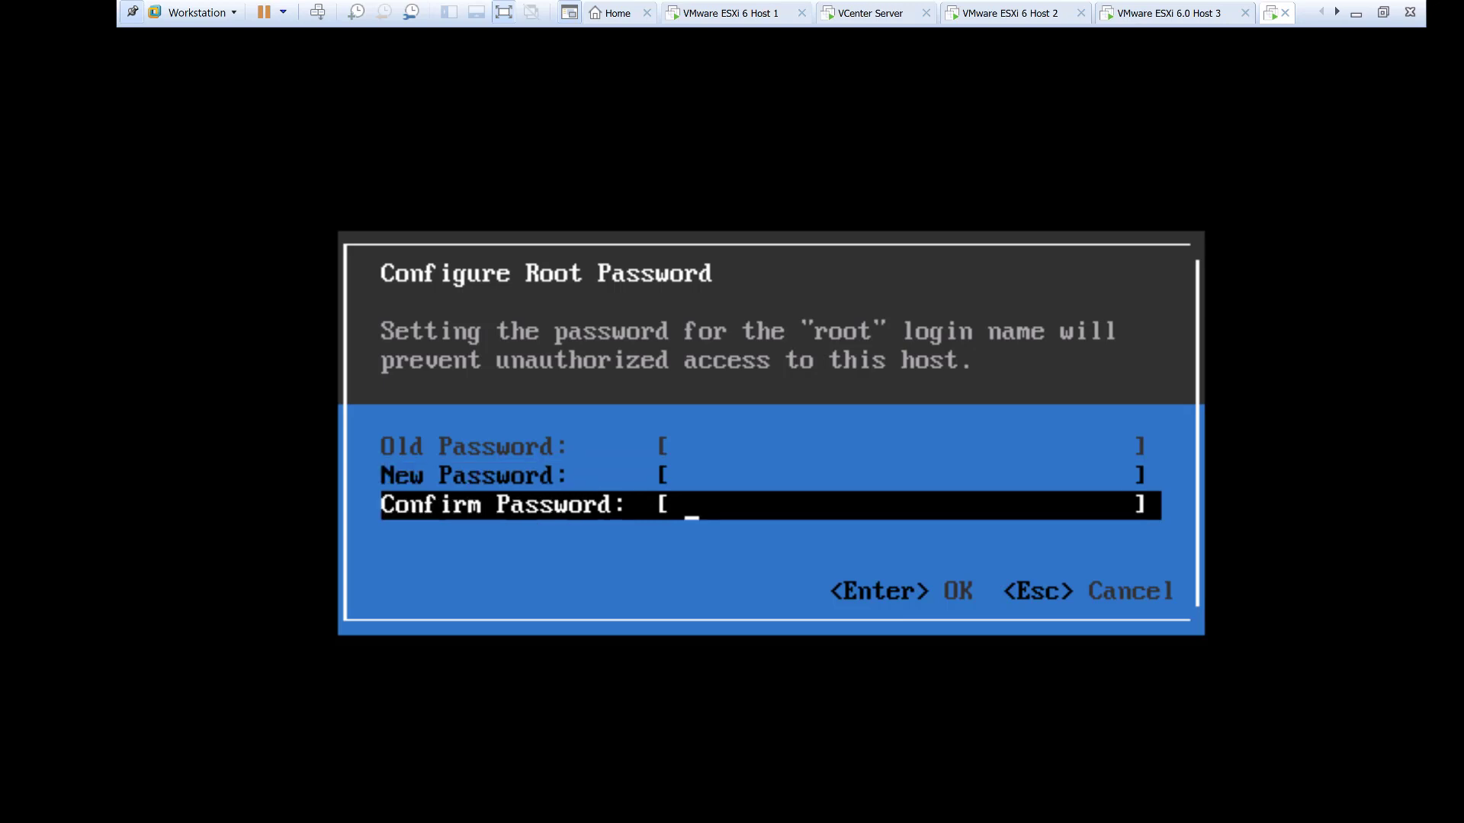
pyautogui.press('Up')
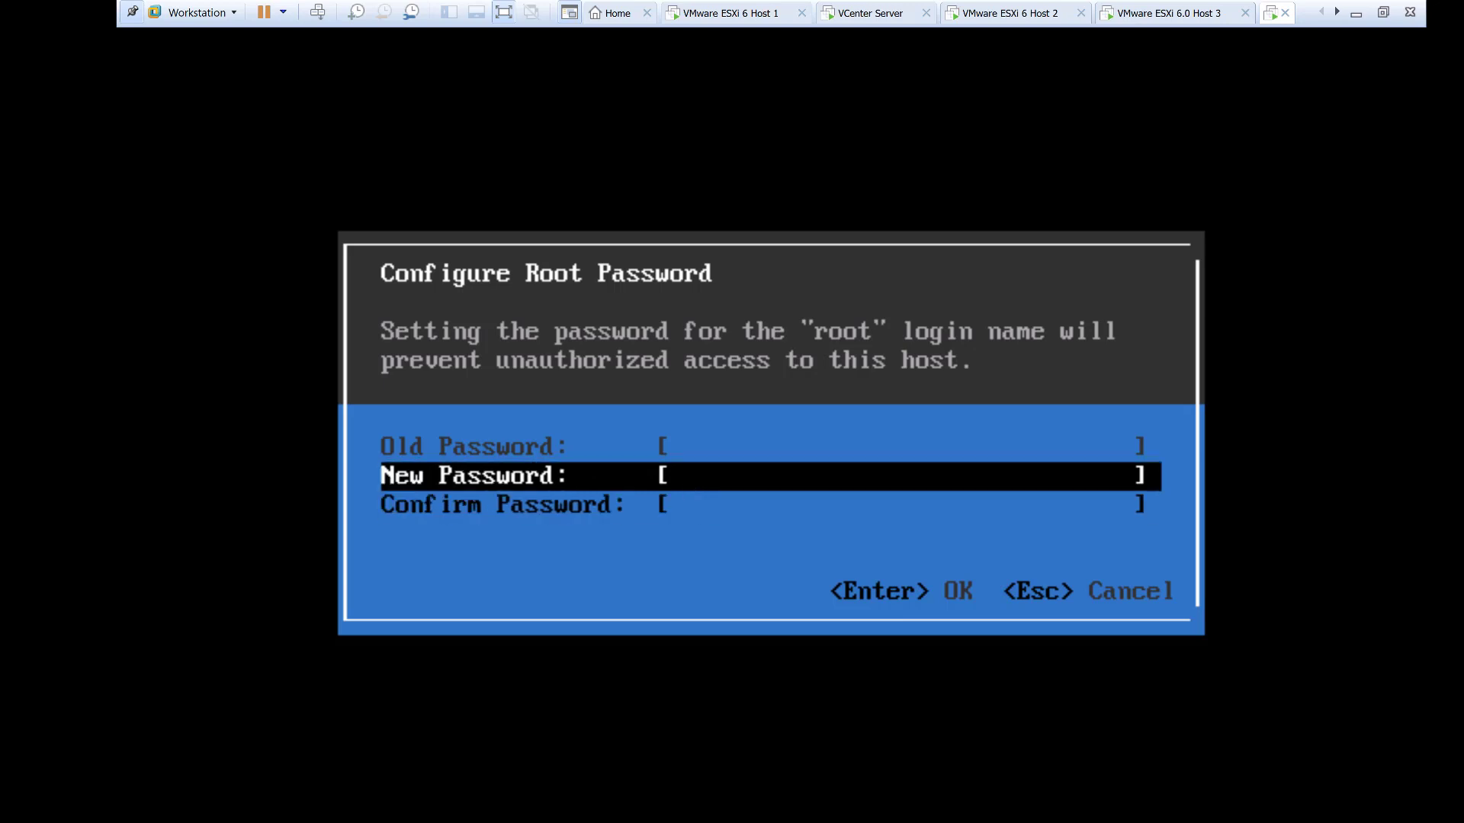
pyautogui.write('*********')
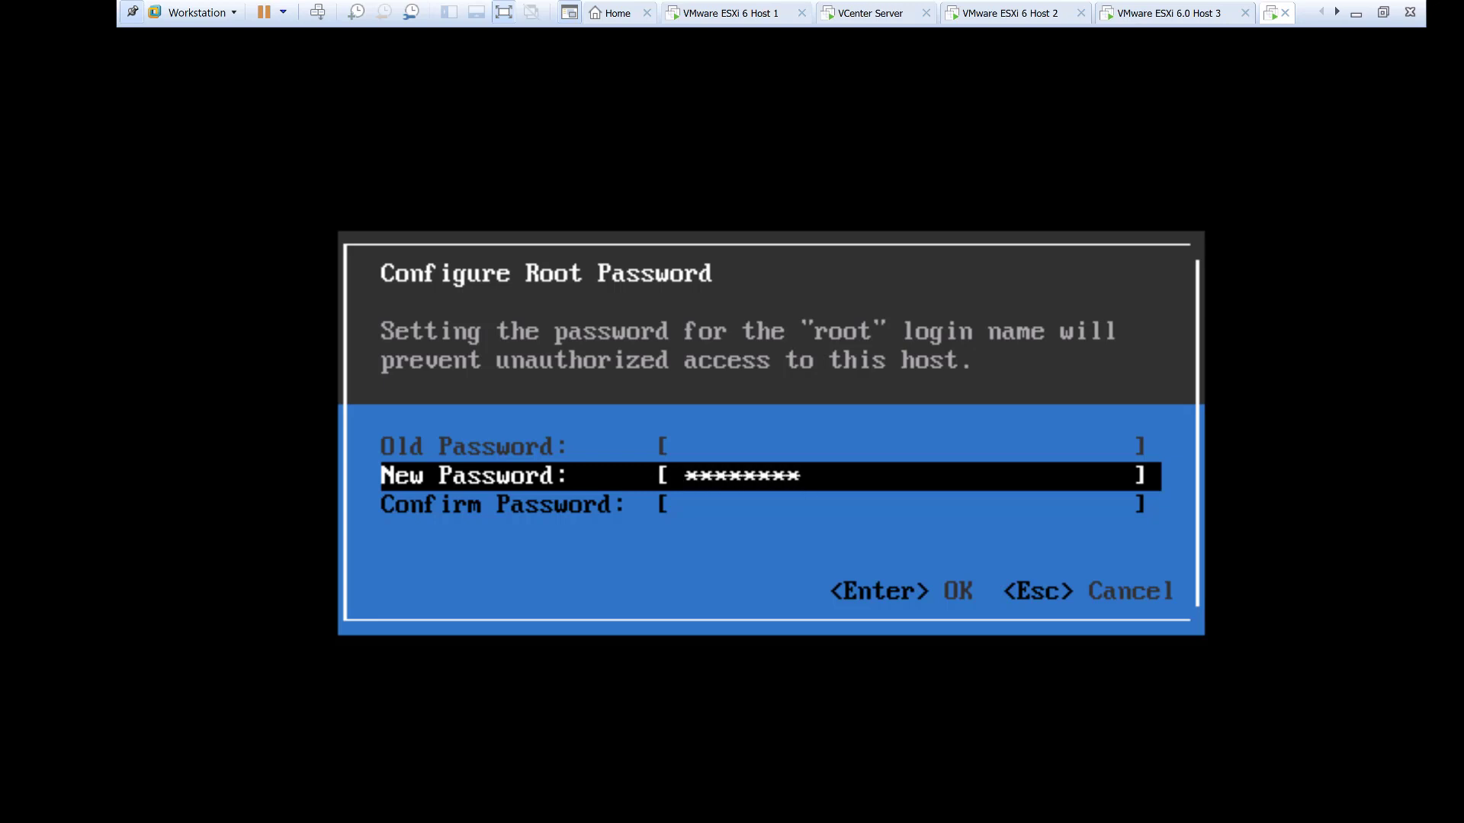
pyautogui.press('Down')
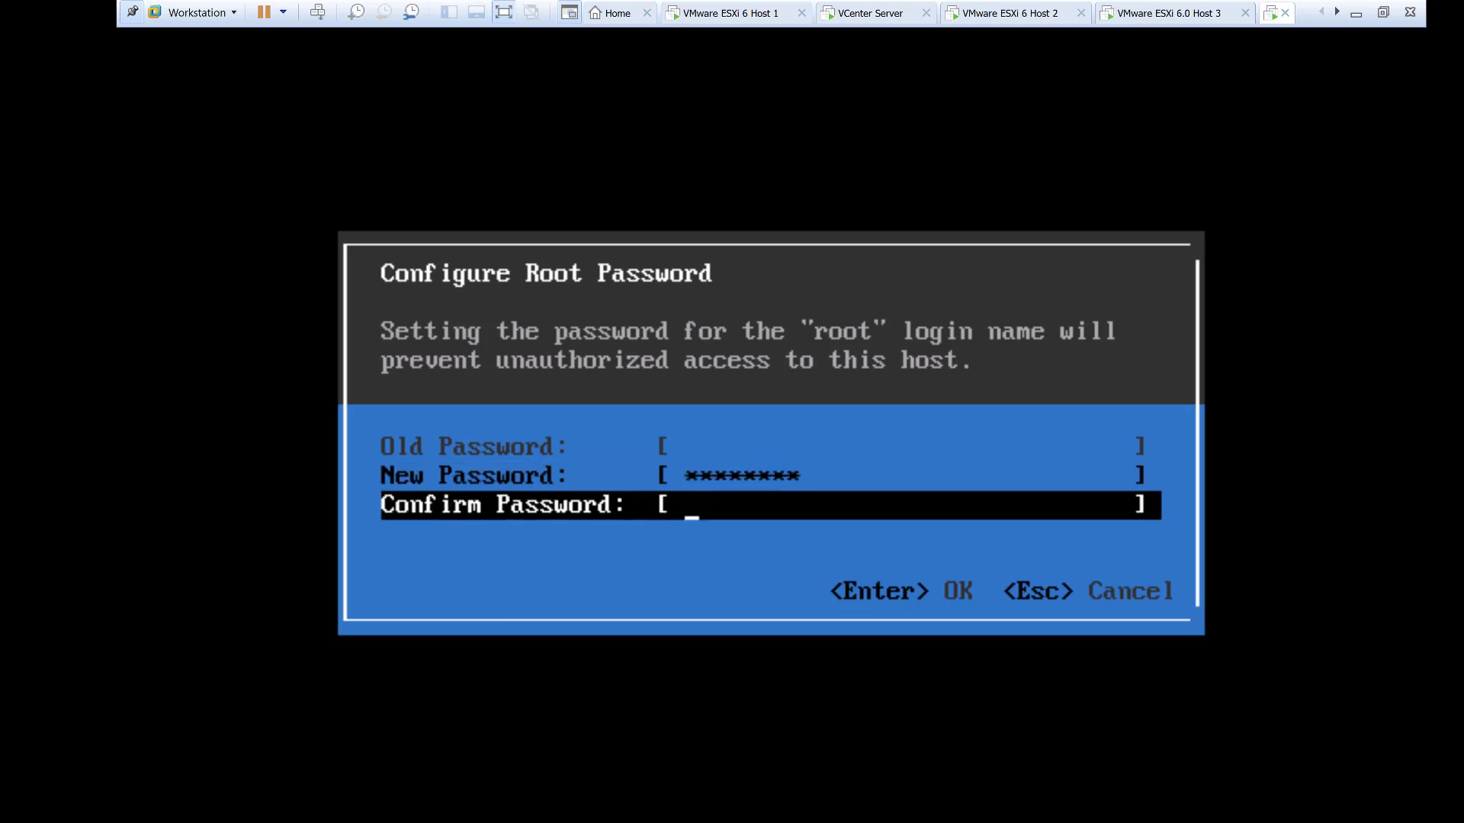
pyautogui.write('********')
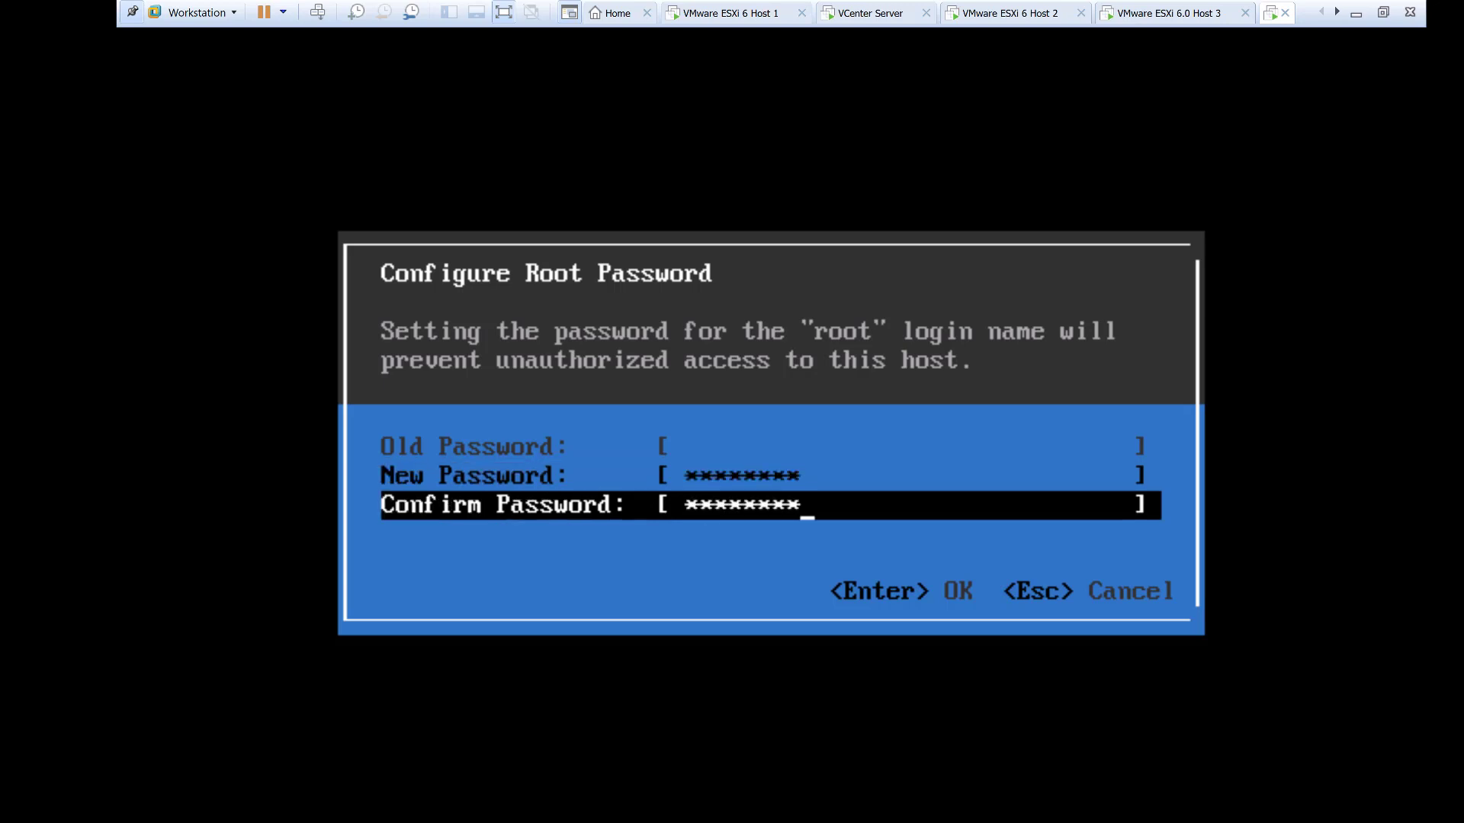
pyautogui.press('Return')
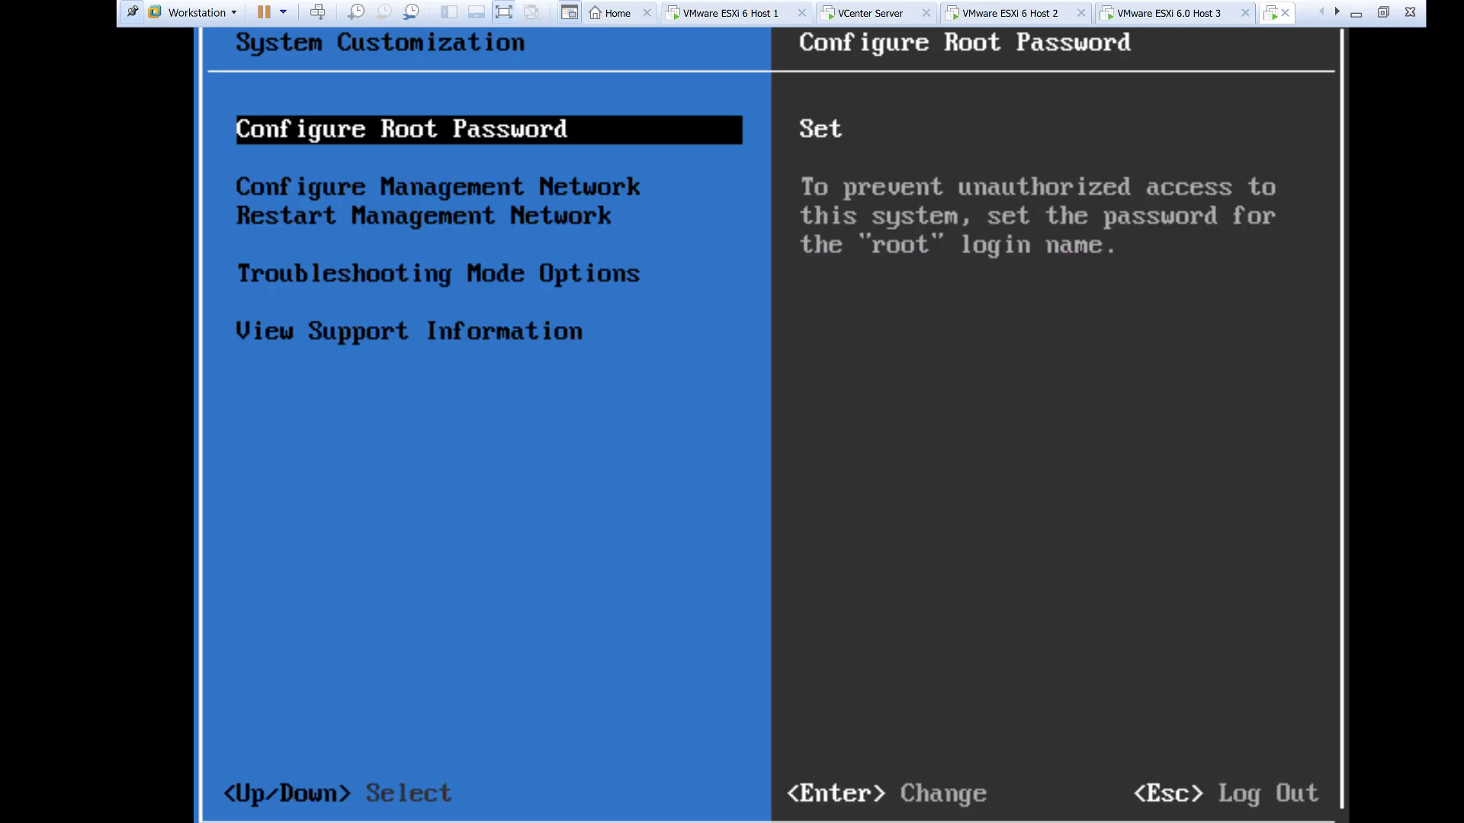
# - Review the System Customization entries for management network, network restart, troubleshooting mode and support information
pyautogui.press('Down')
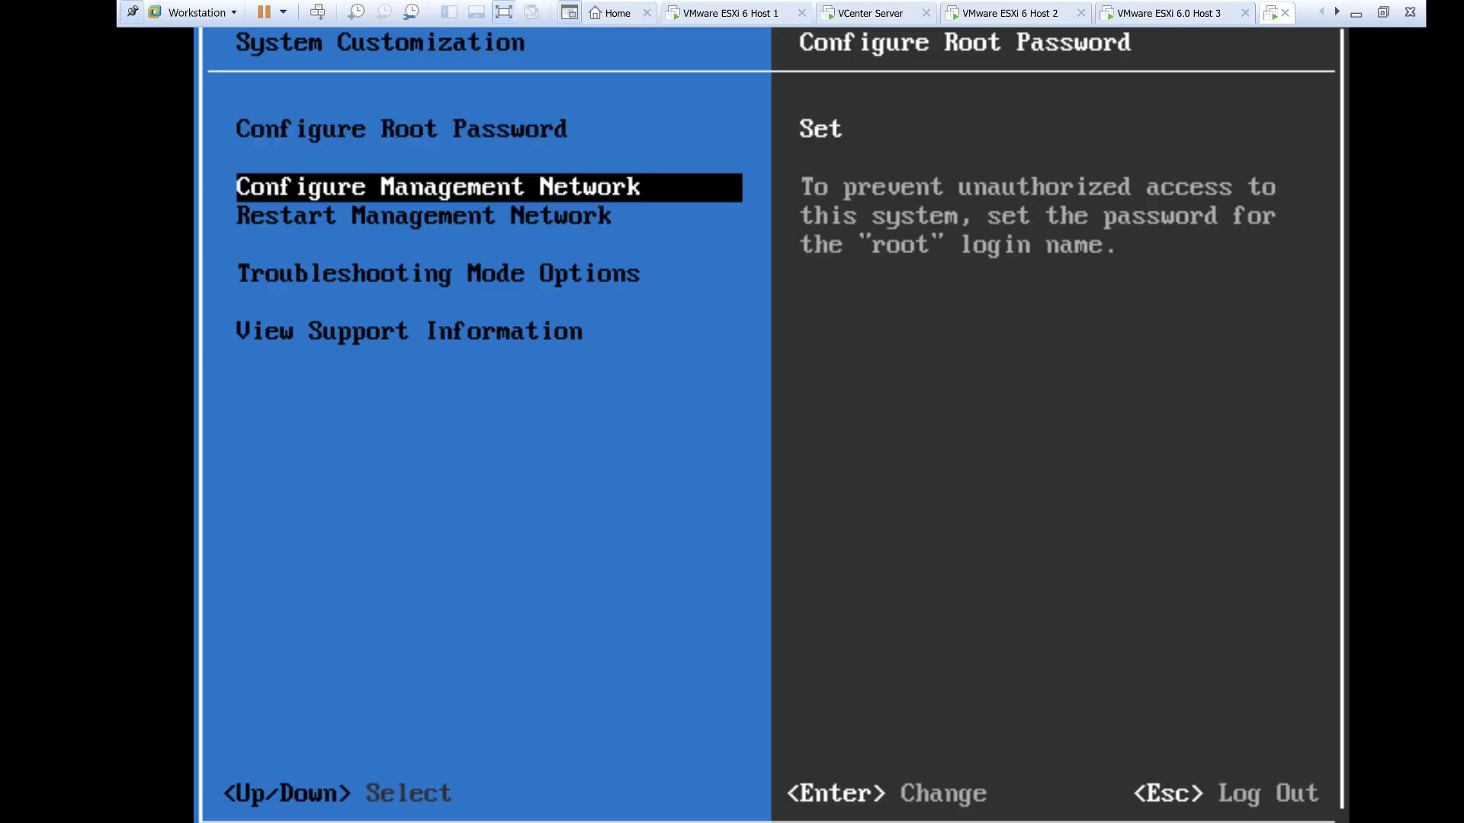
pyautogui.press('Down')
pyautogui.press('Up')
pyautogui.press('Up')
pyautogui.press('Down')
pyautogui.press('Up')
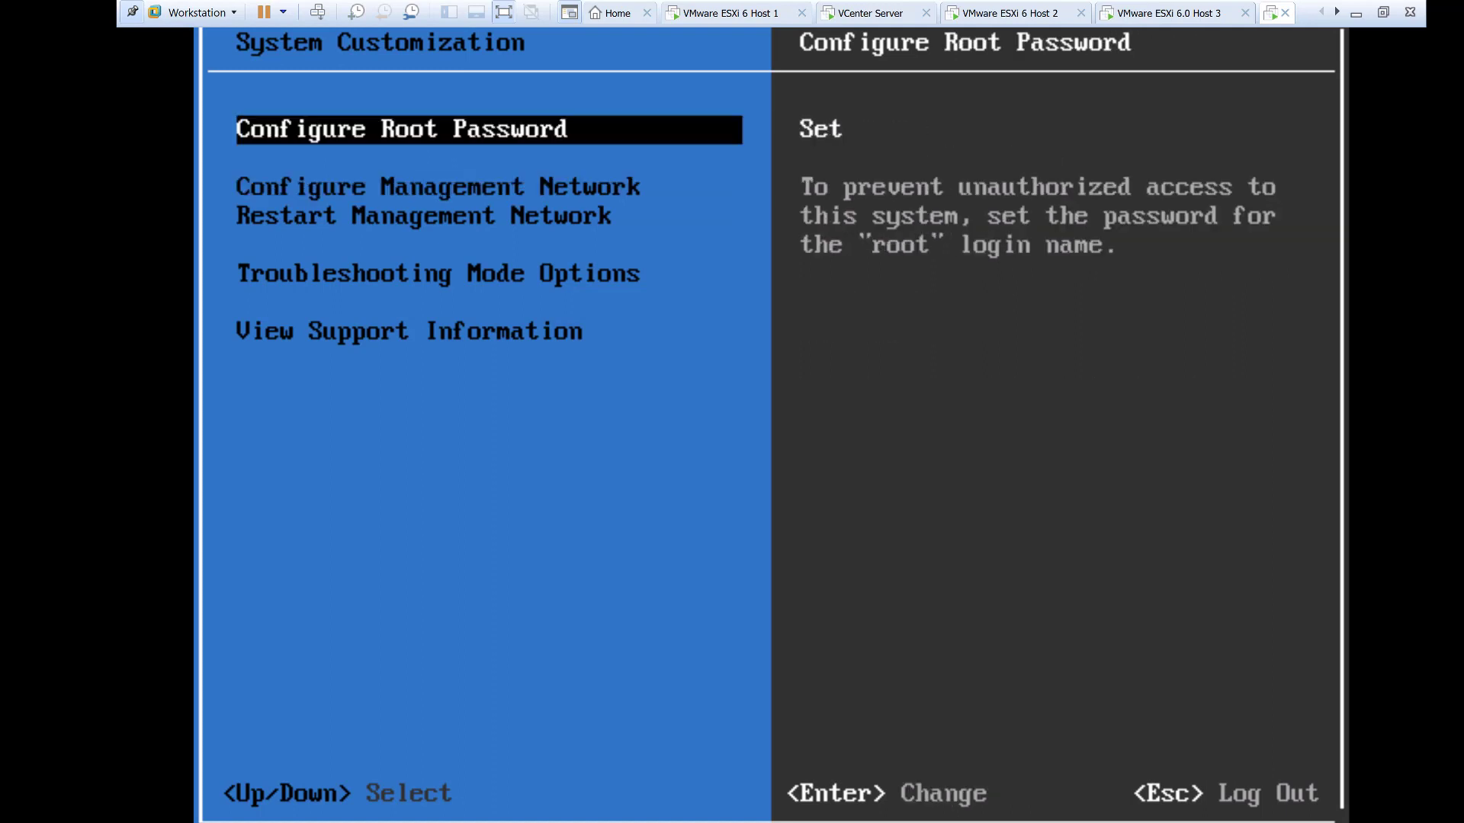
pyautogui.press('Down')
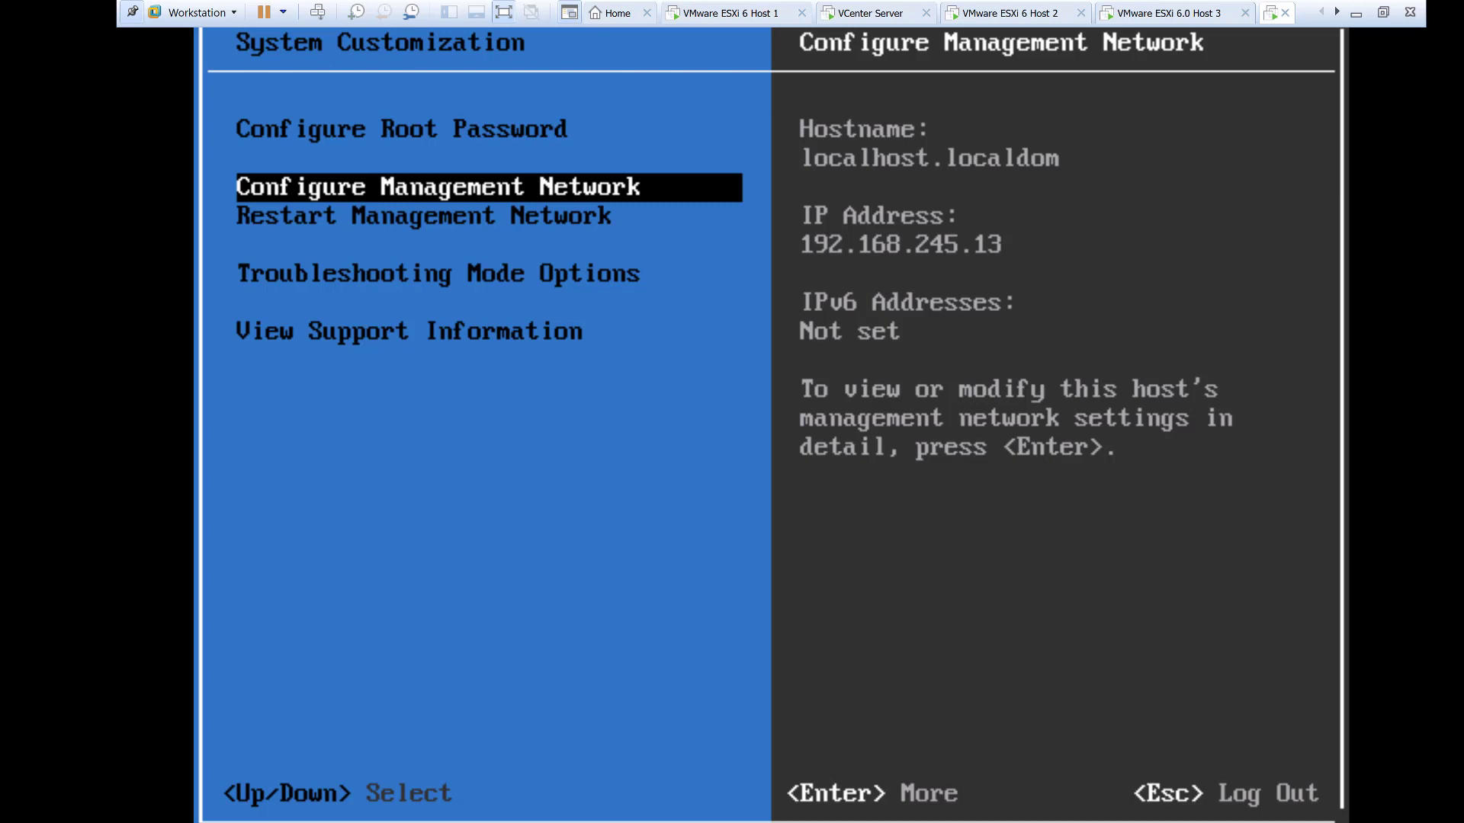
pyautogui.press('Down')
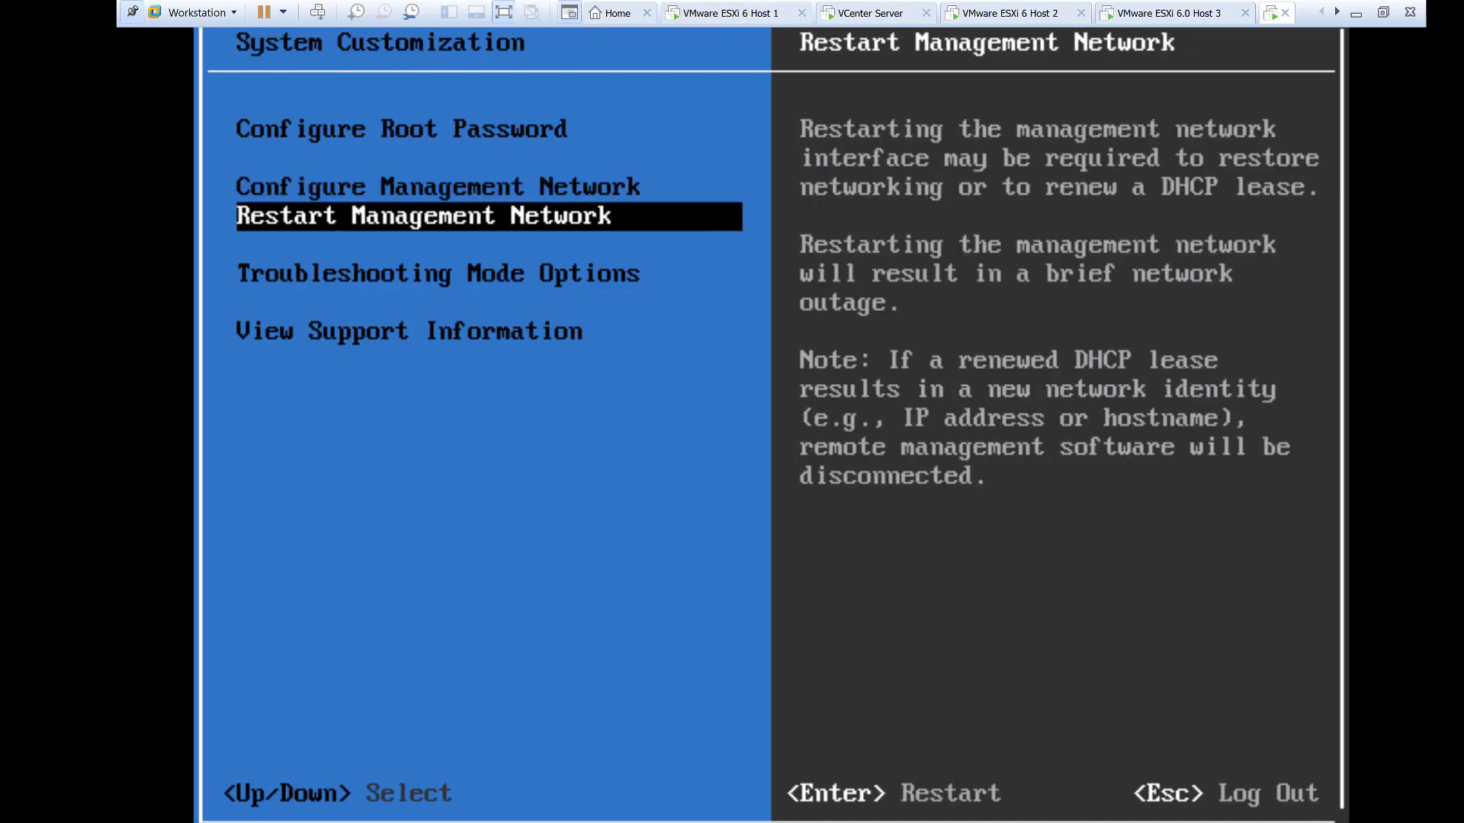
pyautogui.press('Down')
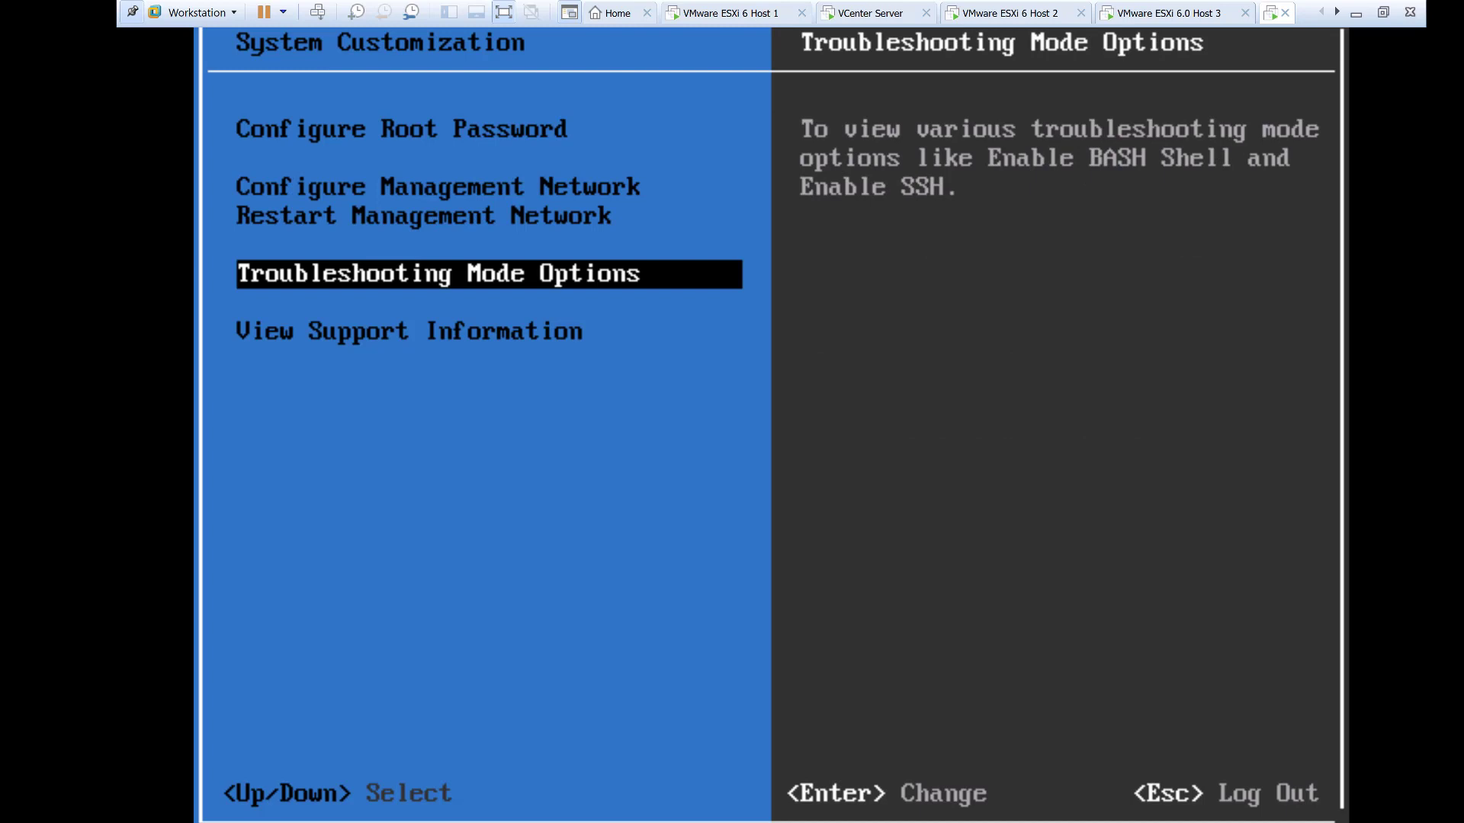
pyautogui.press('Down')
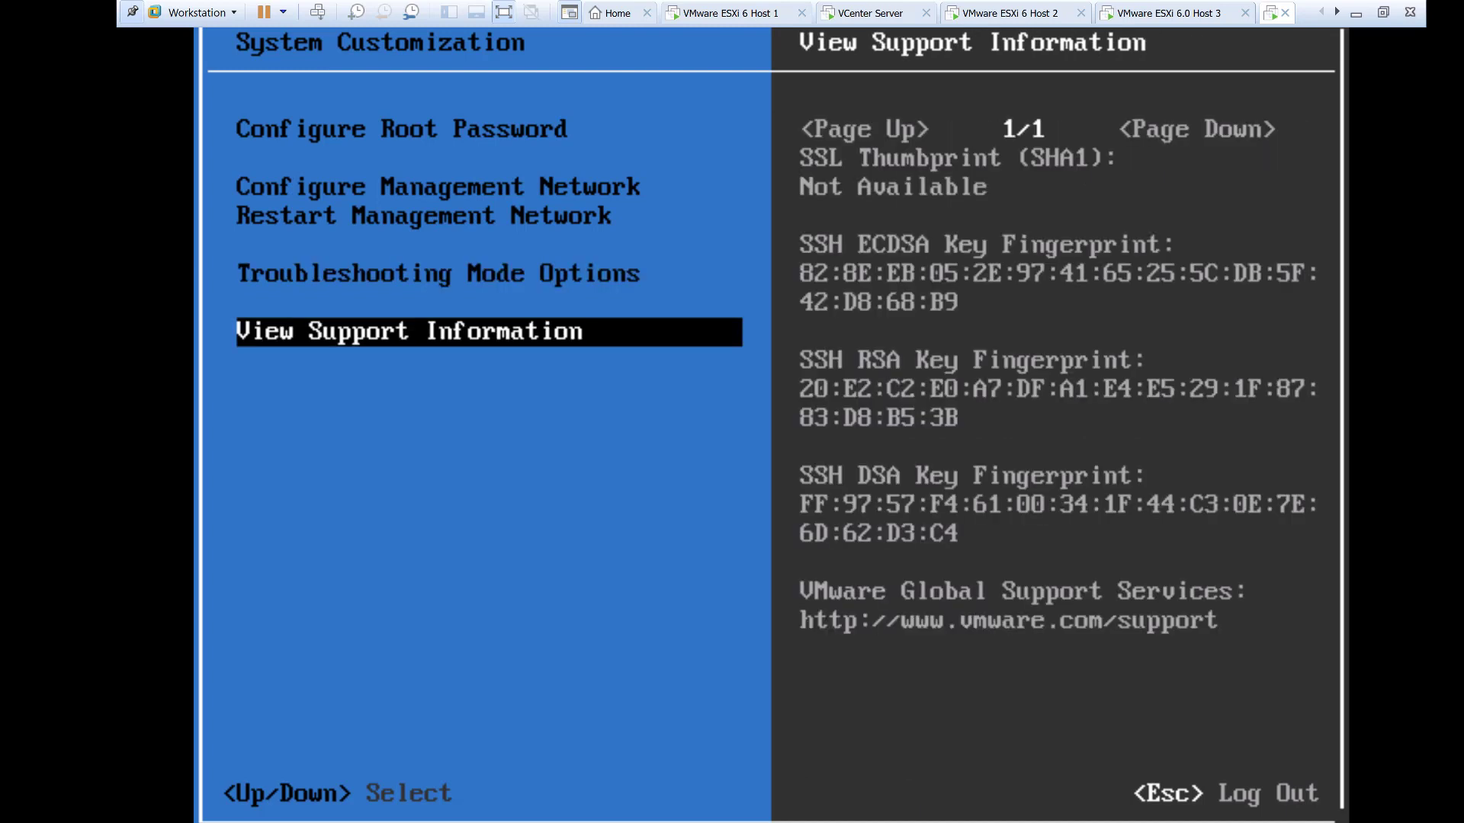
# - Log out of System Customization and return the VCenter3 console to windowed view
pyautogui.press('Escape')
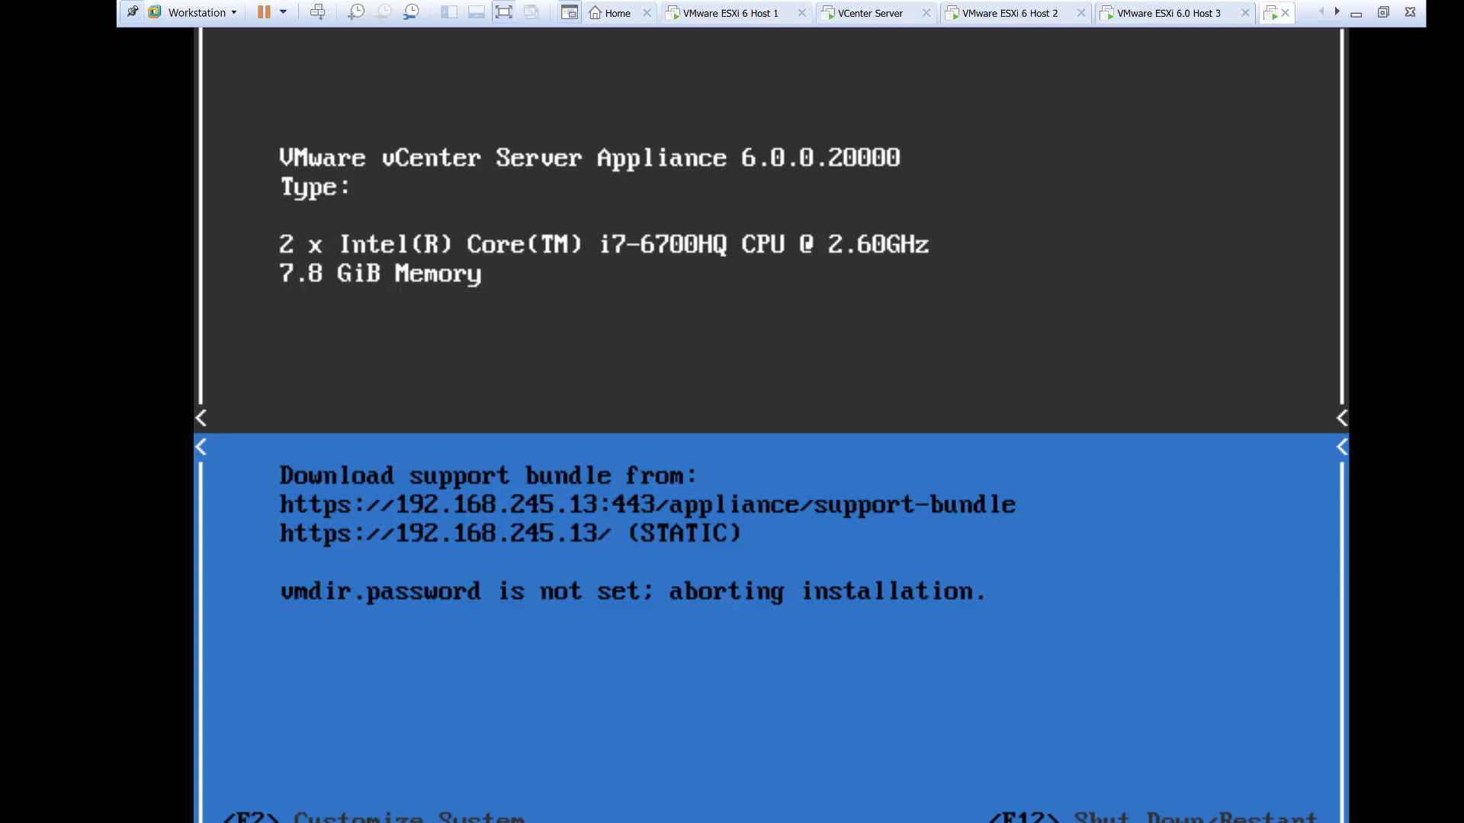
pyautogui.click(503, 13)
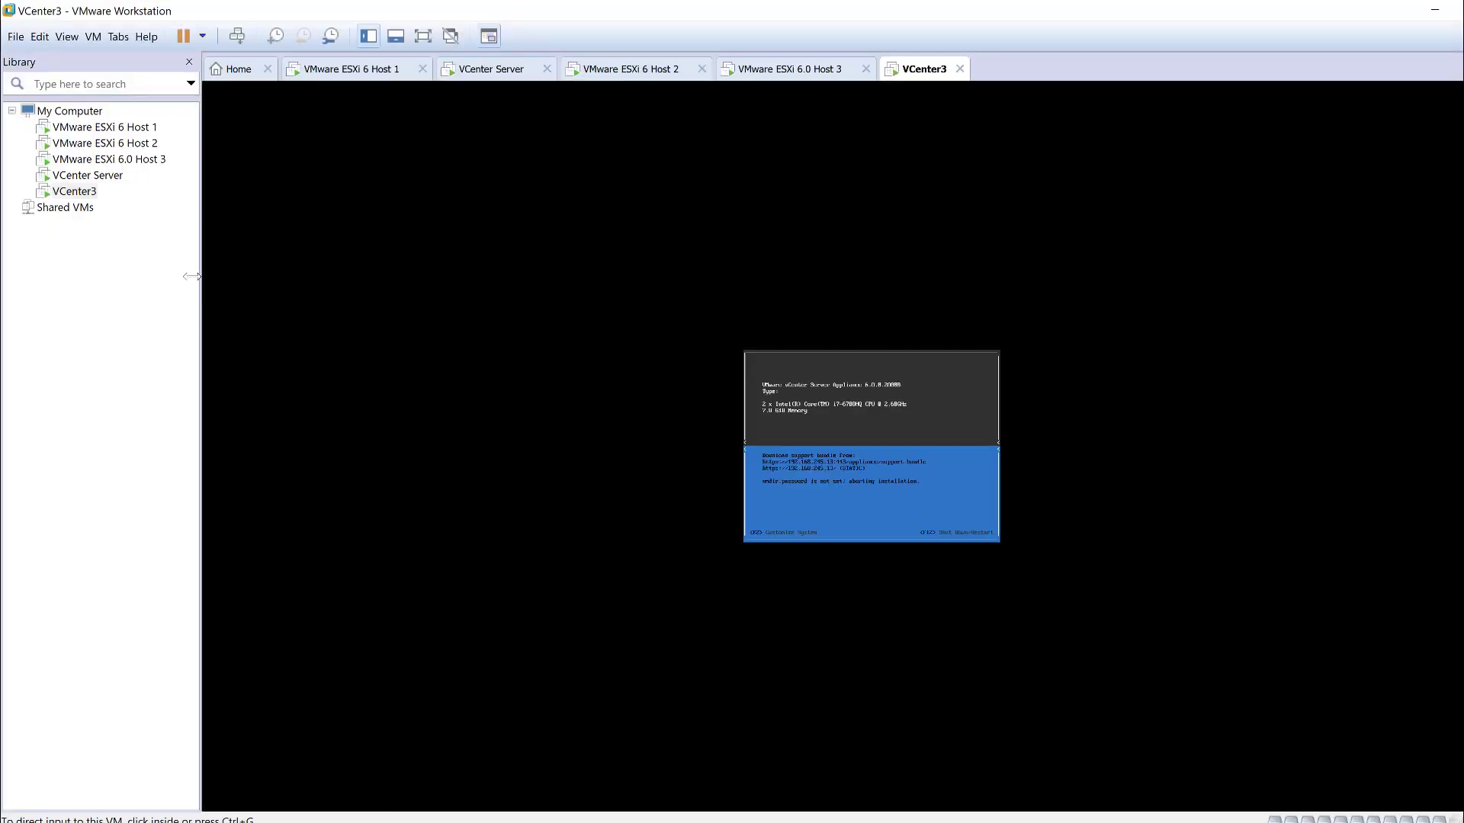